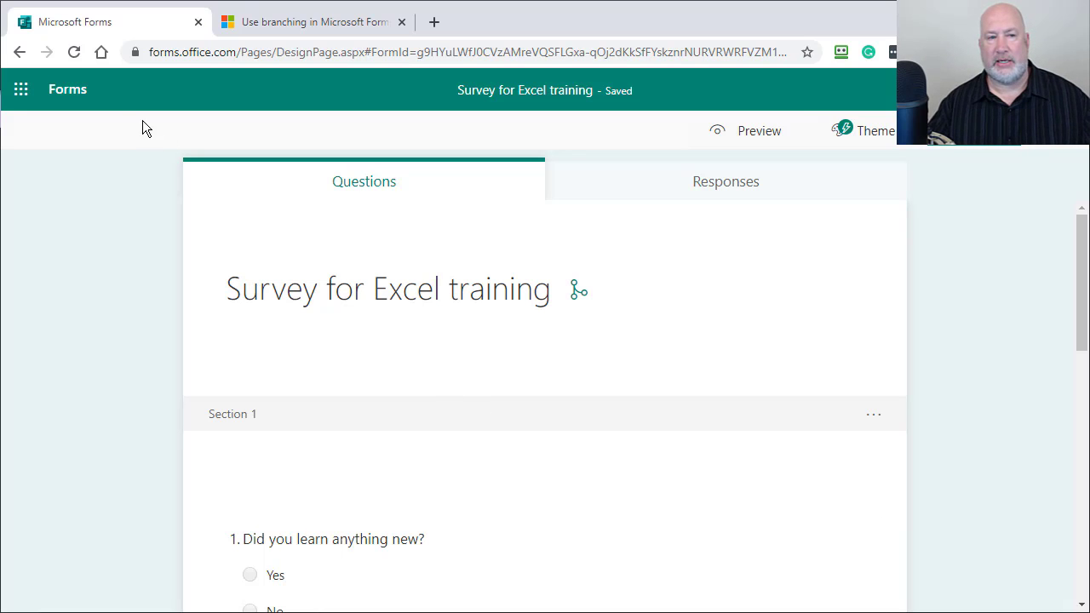
Step: Leave the survey and return to the My forms list via the Forms header
{"action": "left_click", "coordinate": [76, 94]}
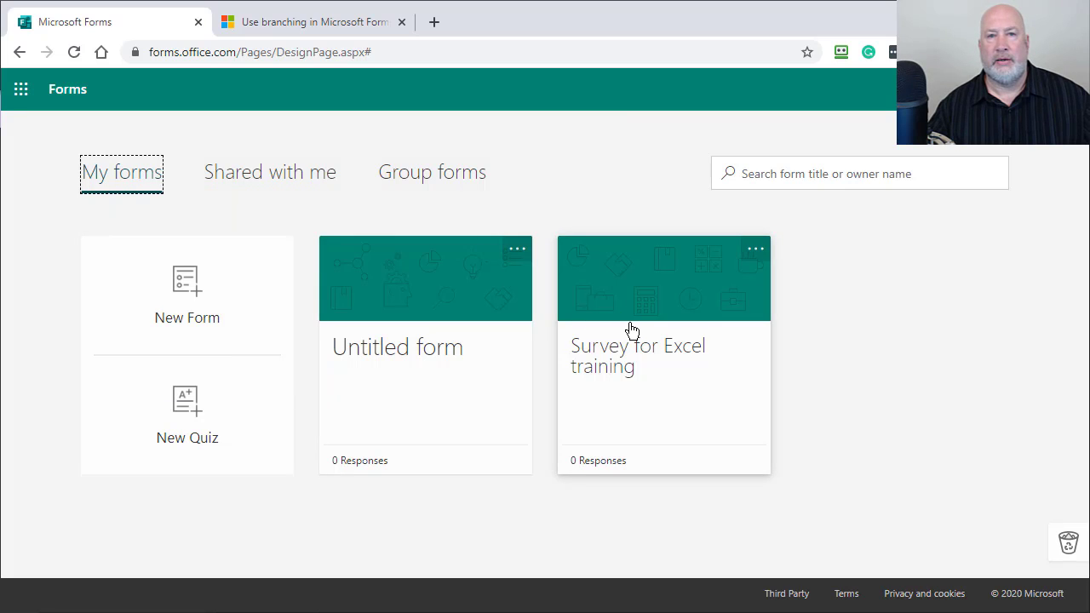
Step: Open the Survey for Excel training form and look over its five questions
{"action": "left_click", "coordinate": [645, 341]}
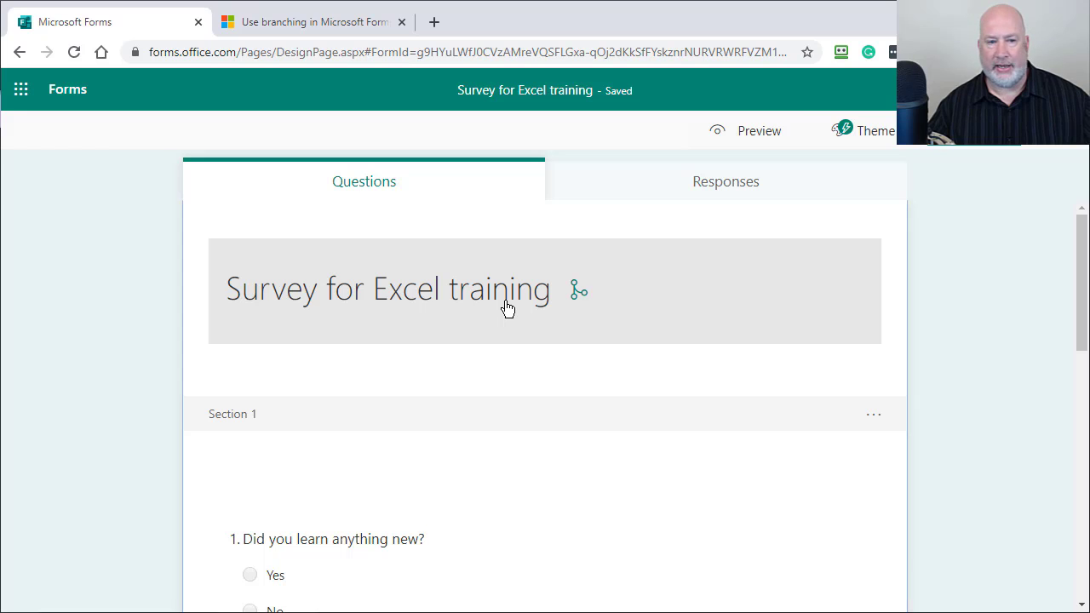
{"action": "scroll", "coordinate": [507, 308], "scroll_direction": "down", "scroll_amount": 3}
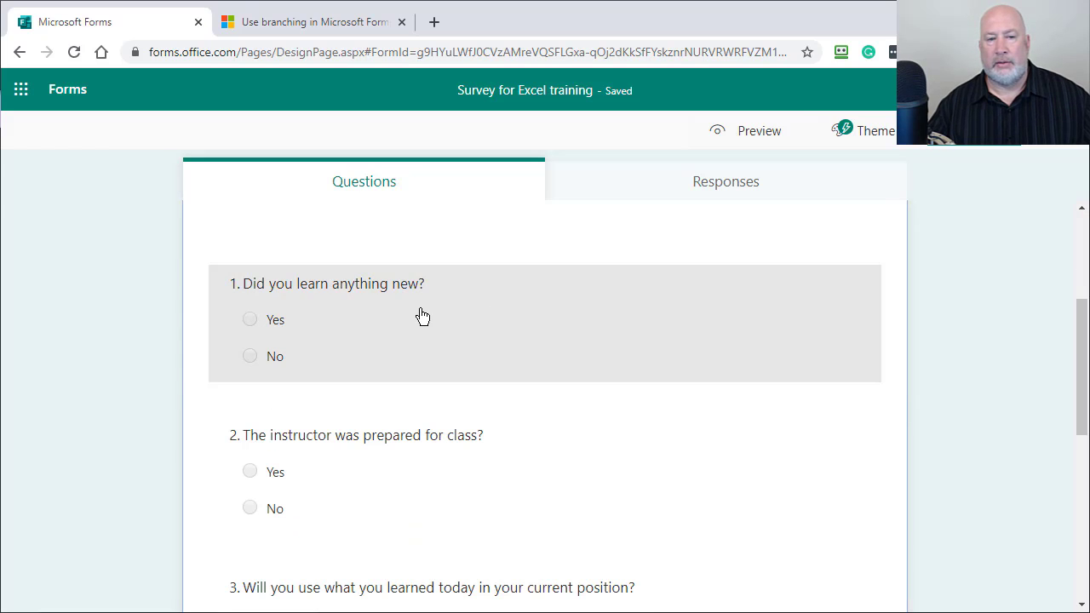
{"action": "scroll", "coordinate": [423, 317], "scroll_direction": "down", "scroll_amount": 3}
{"action": "scroll", "coordinate": [423, 316], "scroll_direction": "up", "scroll_amount": 3}
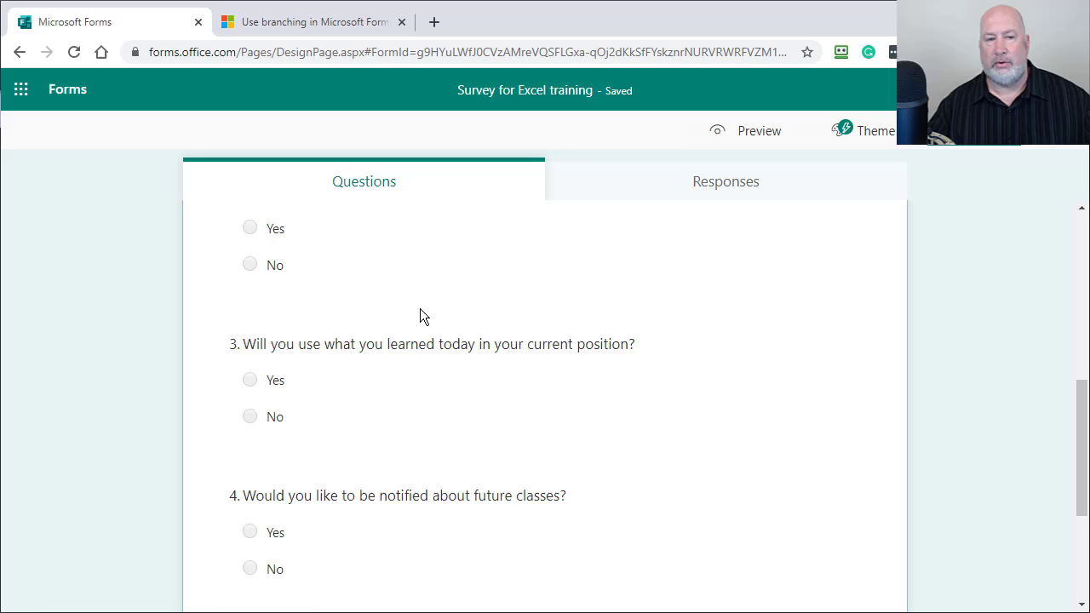
{"action": "scroll", "coordinate": [423, 317], "scroll_direction": "down", "scroll_amount": 3}
{"action": "scroll", "coordinate": [423, 319], "scroll_direction": "down", "scroll_amount": 3}
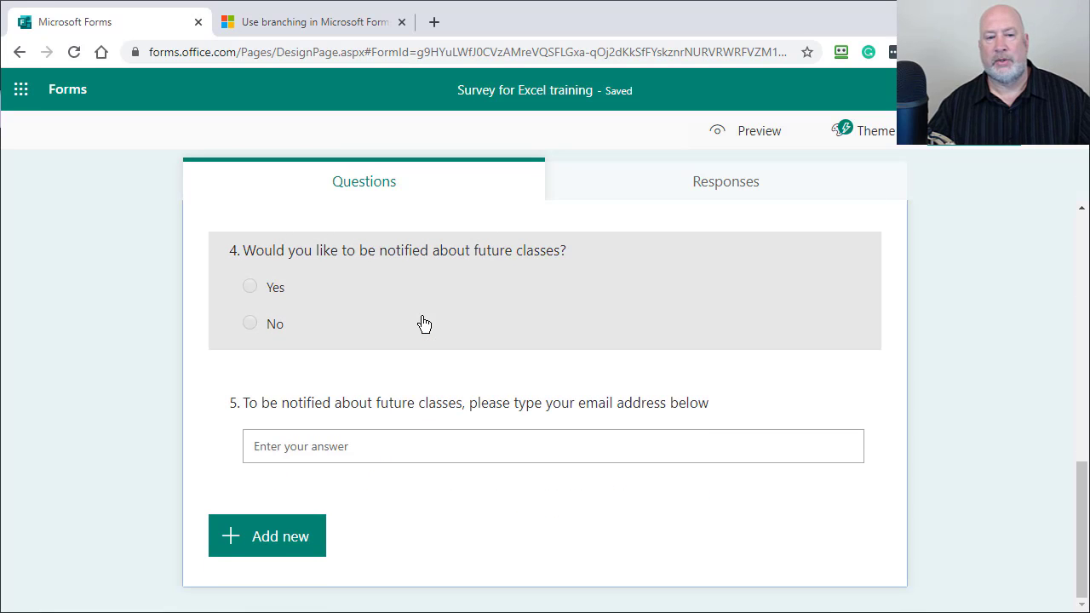
{"action": "scroll", "coordinate": [422, 322], "scroll_direction": "up", "scroll_amount": 9}
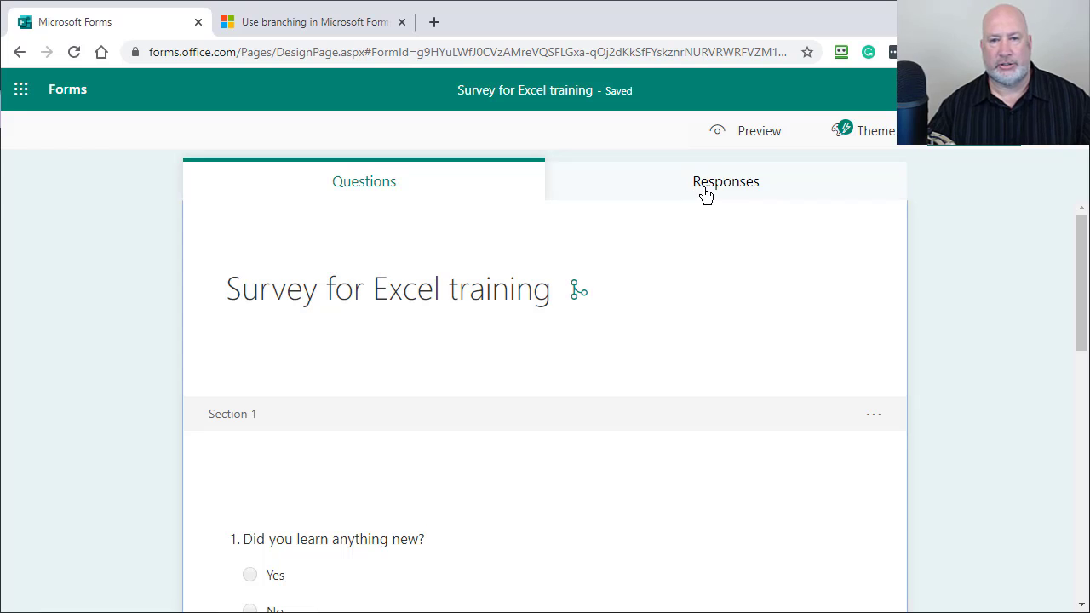
Step: Preview the form, answer Yes to Q1–Q3 and No to Q4, submit, and return to the designer
{"action": "left_click", "coordinate": [759, 145]}
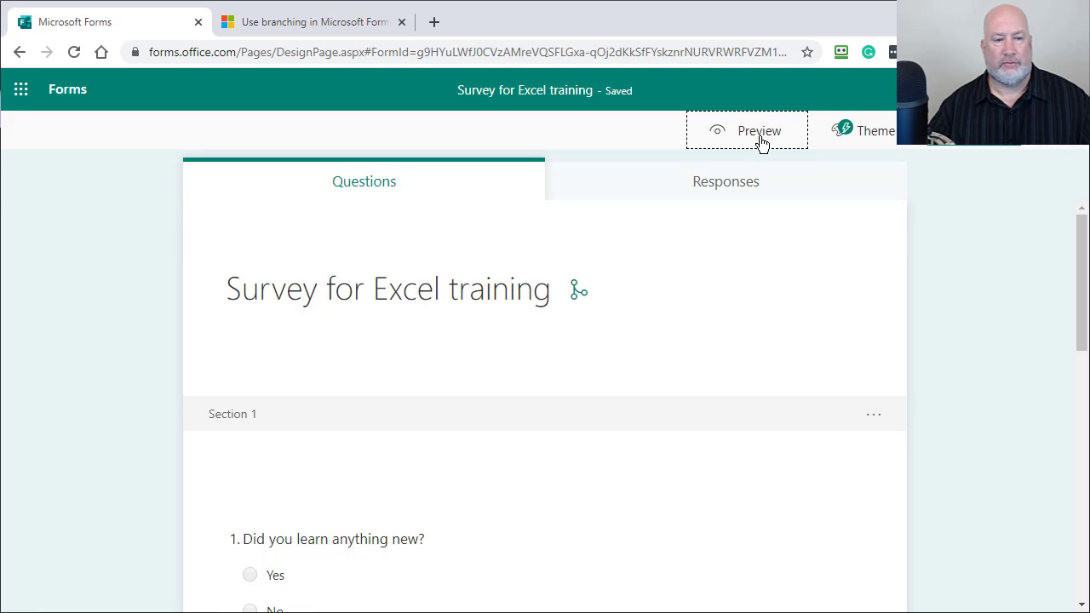
{"action": "left_click", "coordinate": [250, 357]}
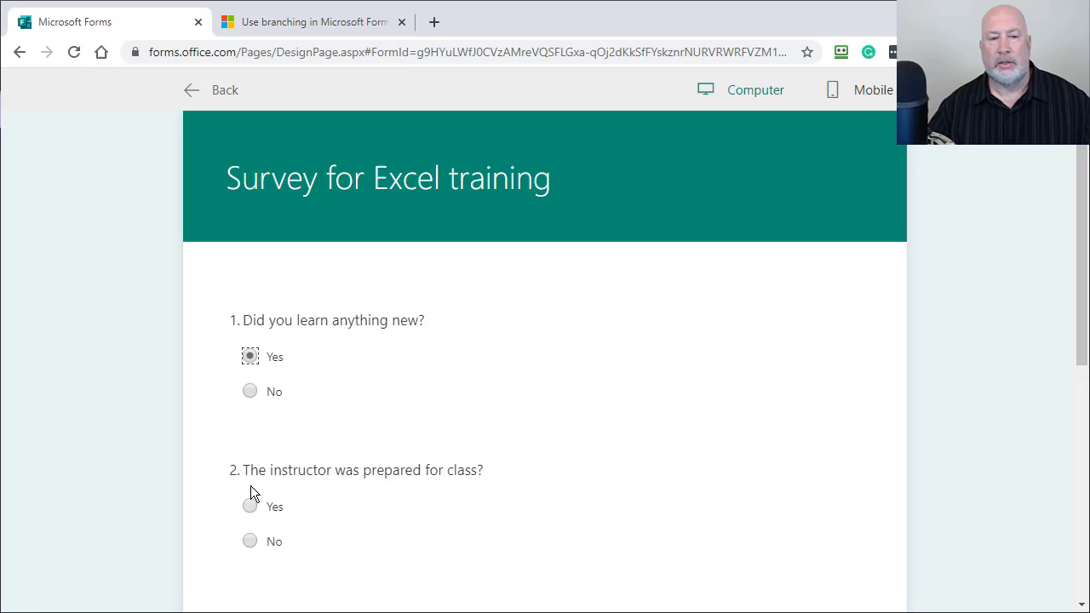
{"action": "left_click", "coordinate": [249, 507]}
{"action": "scroll", "coordinate": [298, 511], "scroll_direction": "down", "scroll_amount": 3}
{"action": "left_click", "coordinate": [252, 401]}
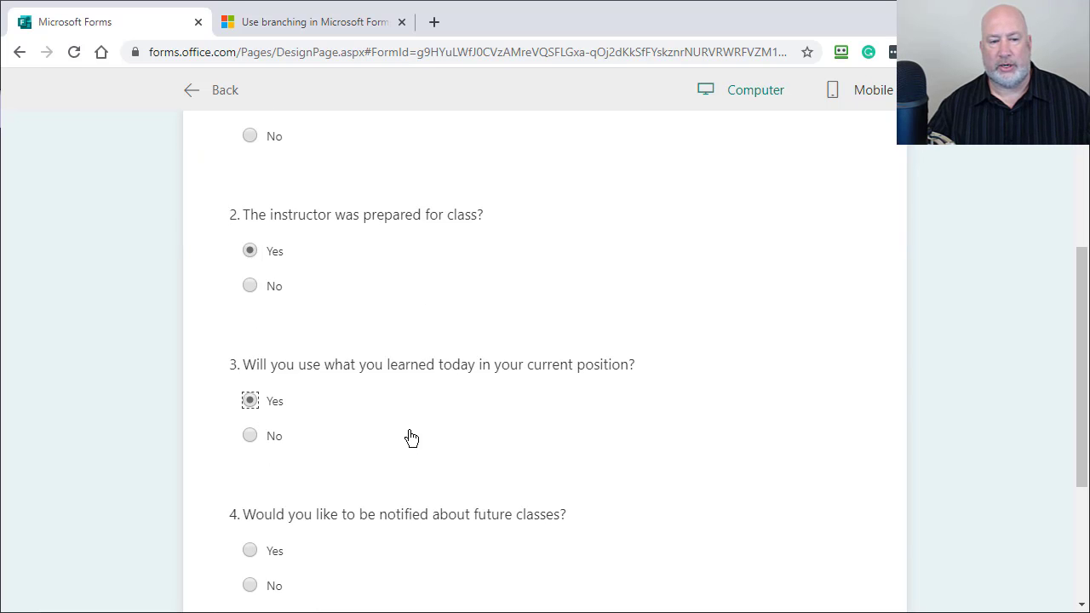
{"action": "scroll", "coordinate": [407, 436], "scroll_direction": "down", "scroll_amount": 3}
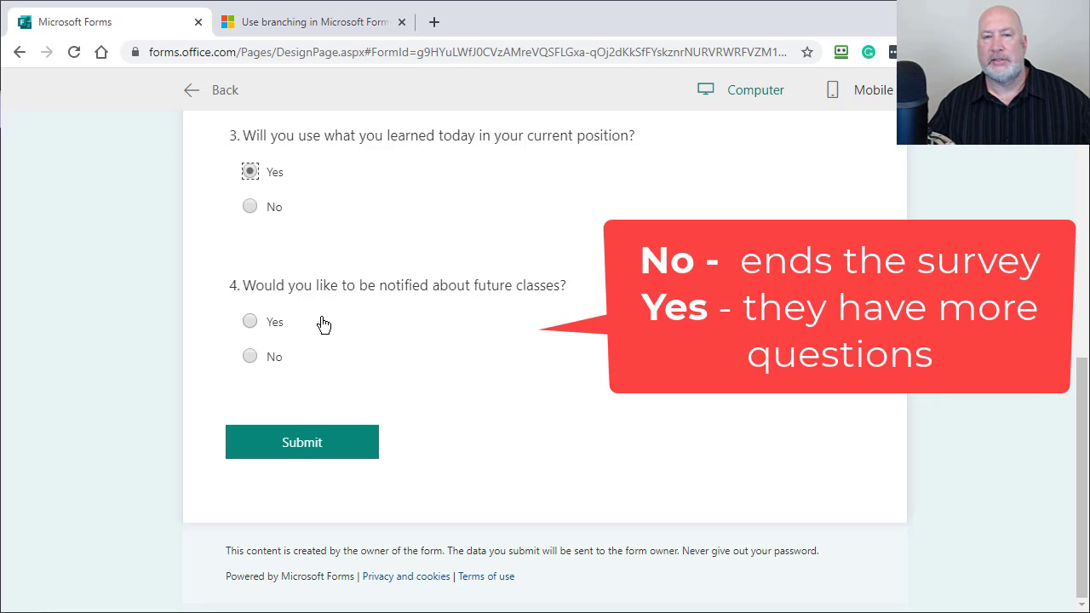
{"action": "left_click", "coordinate": [250, 358]}
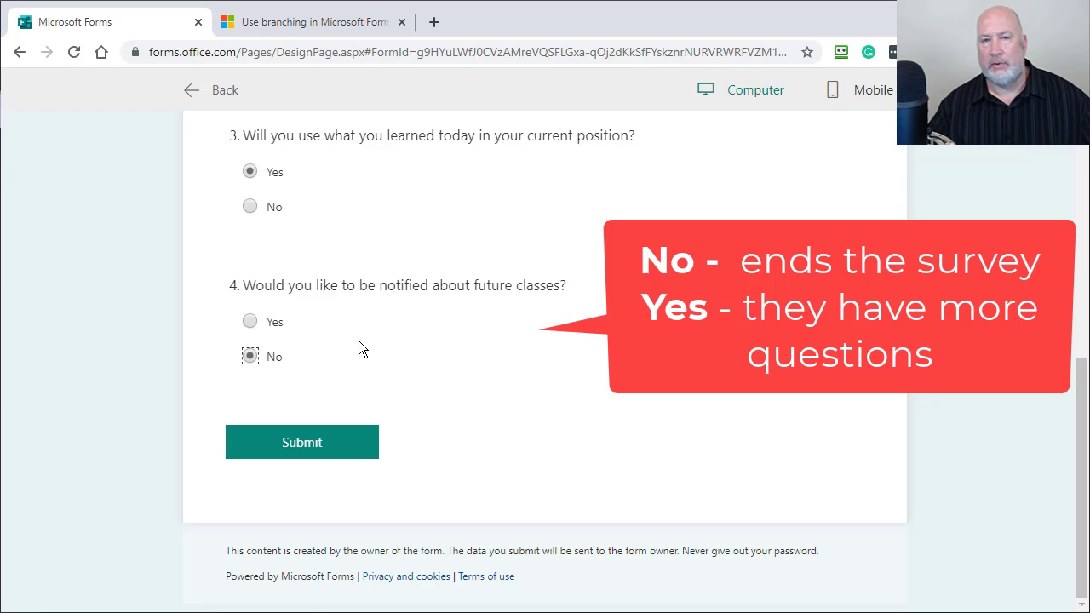
{"action": "left_click", "coordinate": [329, 444]}
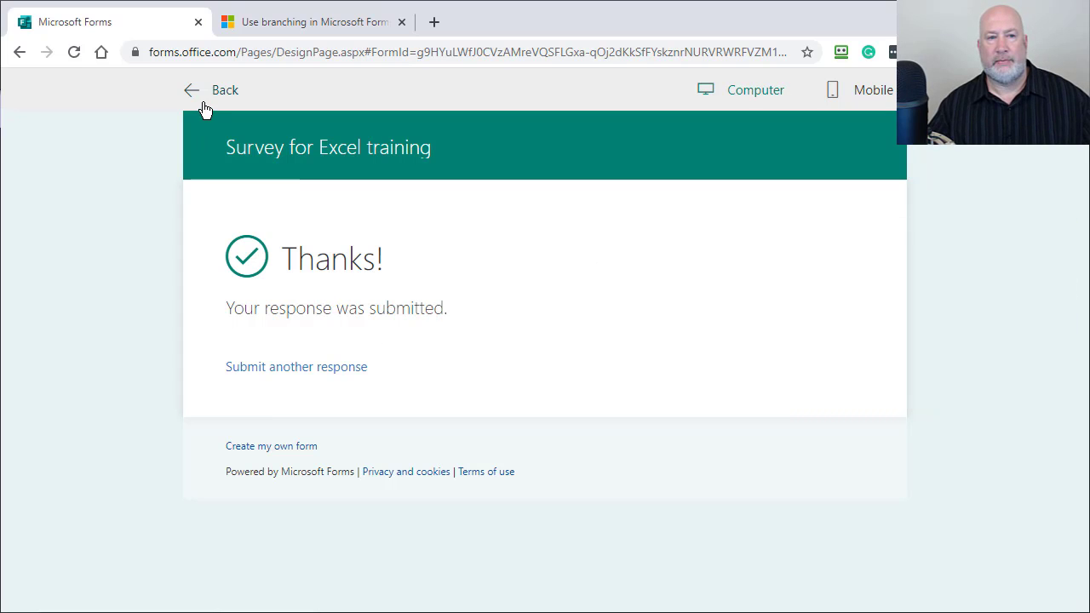
{"action": "left_click", "coordinate": [204, 92]}
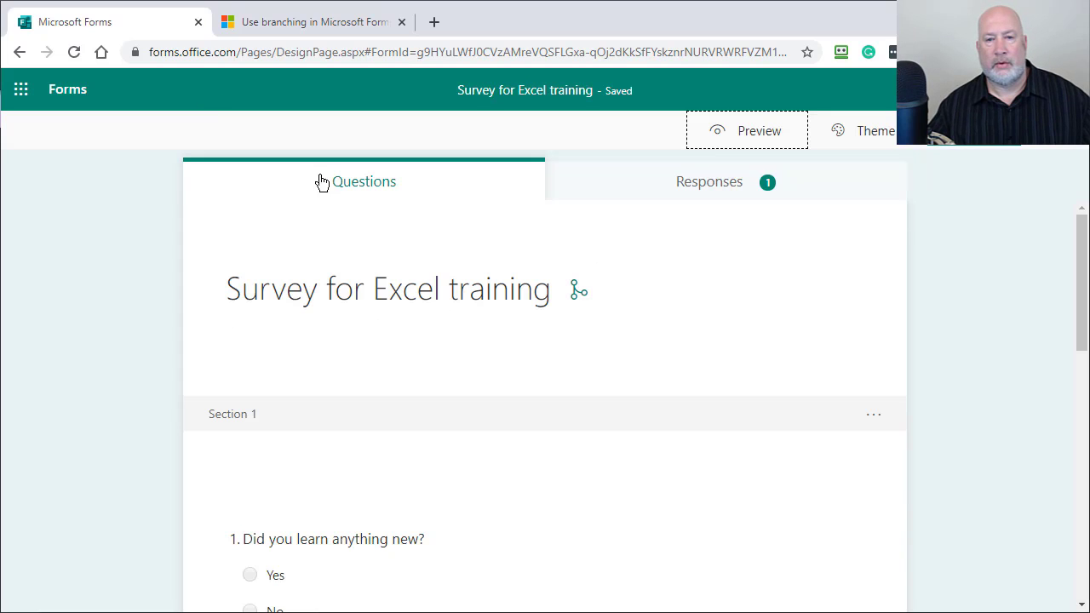
{"action": "left_click", "coordinate": [778, 137]}
{"action": "scroll", "coordinate": [329, 332], "scroll_direction": "down", "scroll_amount": 3}
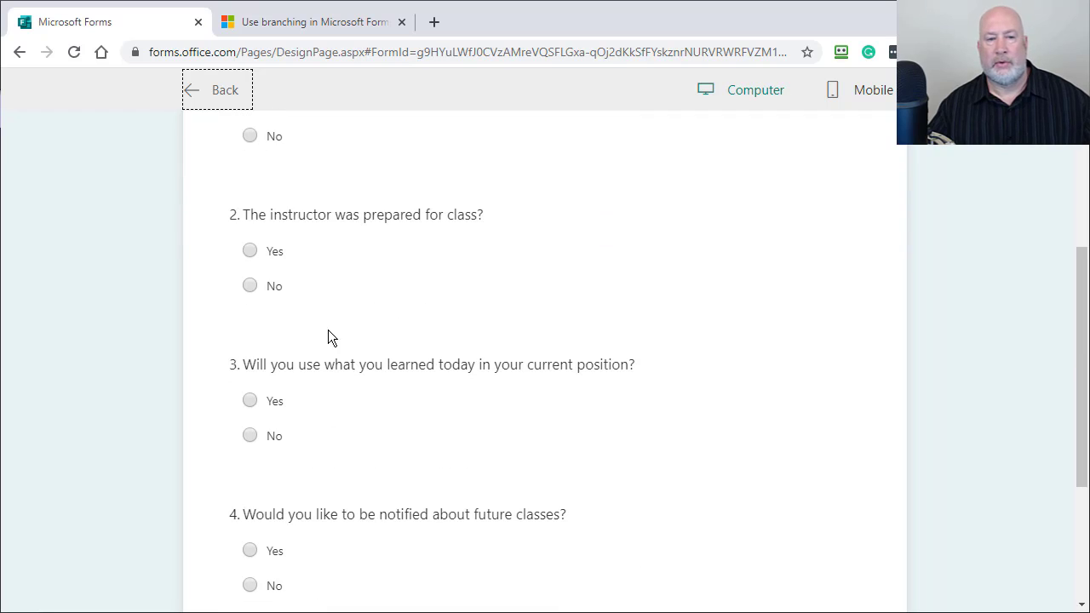
{"action": "scroll", "coordinate": [284, 151], "scroll_direction": "down", "scroll_amount": 3}
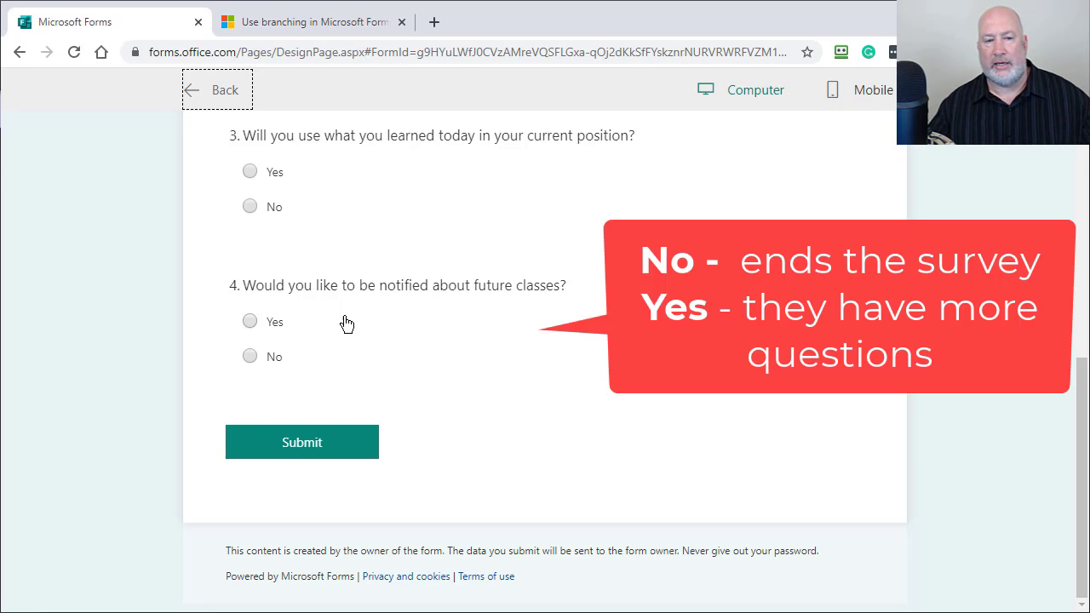
{"action": "left_click", "coordinate": [250, 321]}
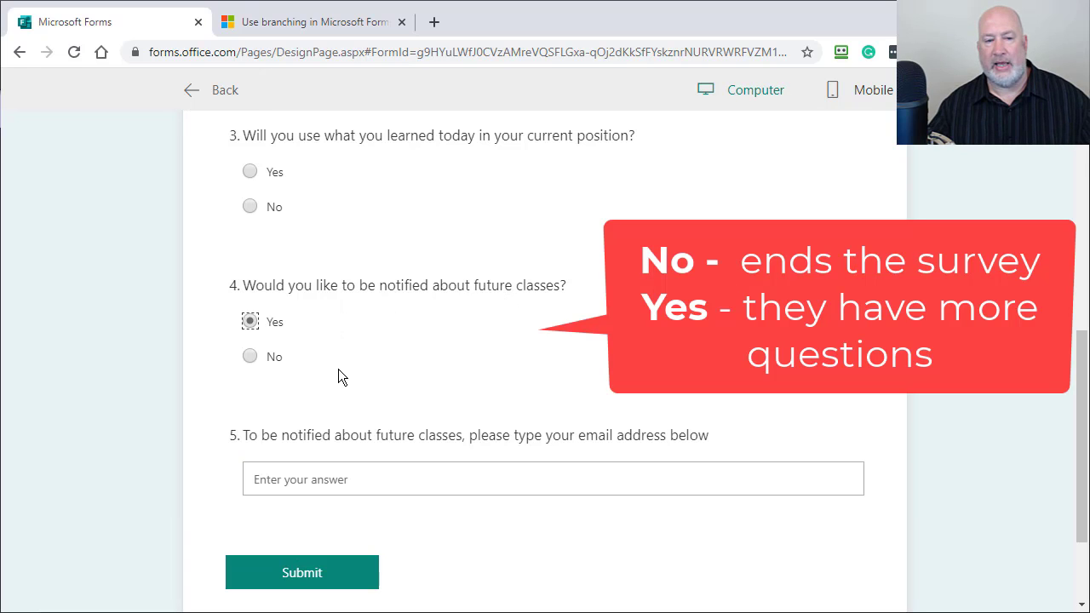
{"action": "scroll", "coordinate": [338, 369], "scroll_direction": "down", "scroll_amount": 2}
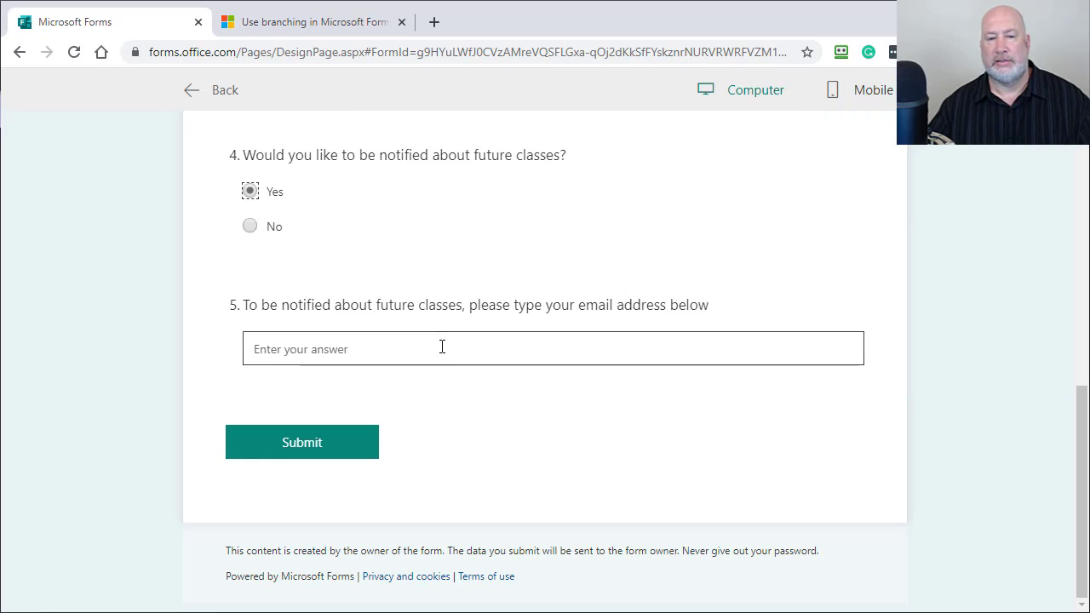
{"action": "left_click", "coordinate": [434, 356]}
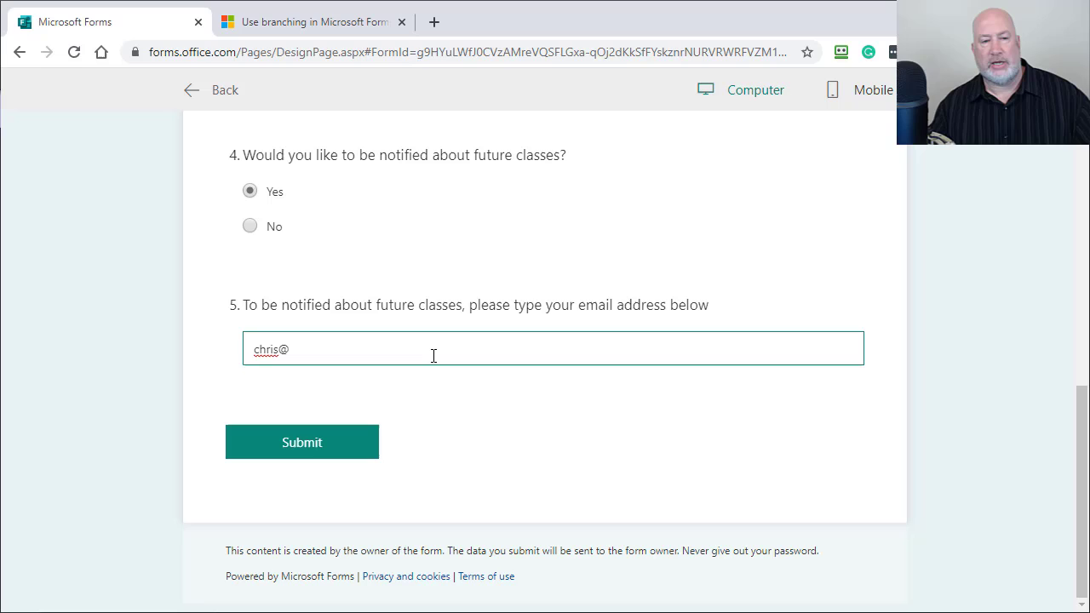
{"action": "left_click", "coordinate": [203, 89]}
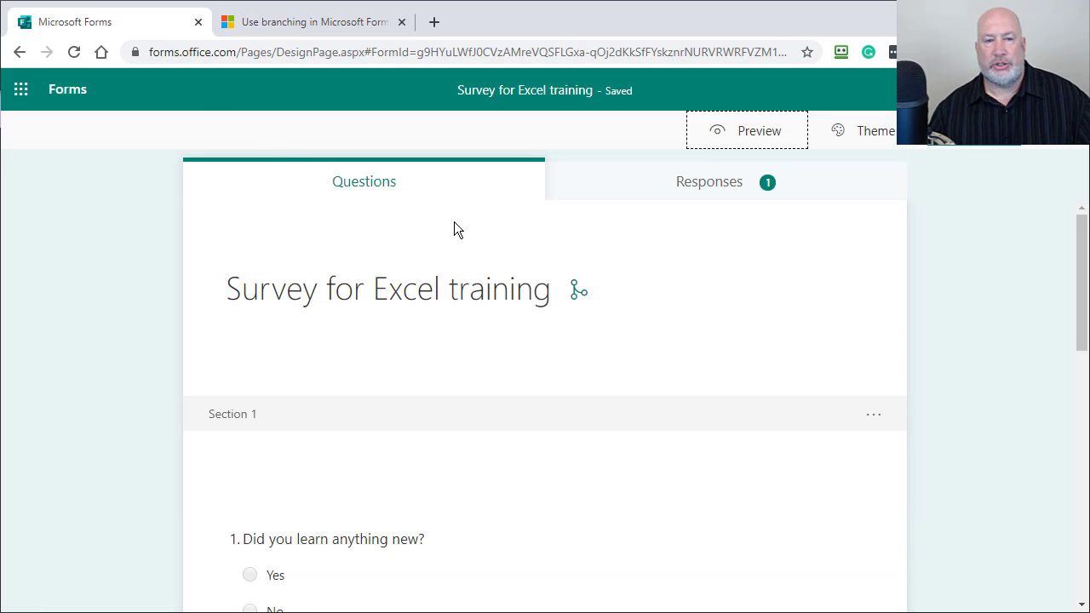
{"action": "scroll", "coordinate": [643, 222], "scroll_direction": "down", "scroll_amount": 3}
{"action": "scroll", "coordinate": [630, 238], "scroll_direction": "up", "scroll_amount": 3}
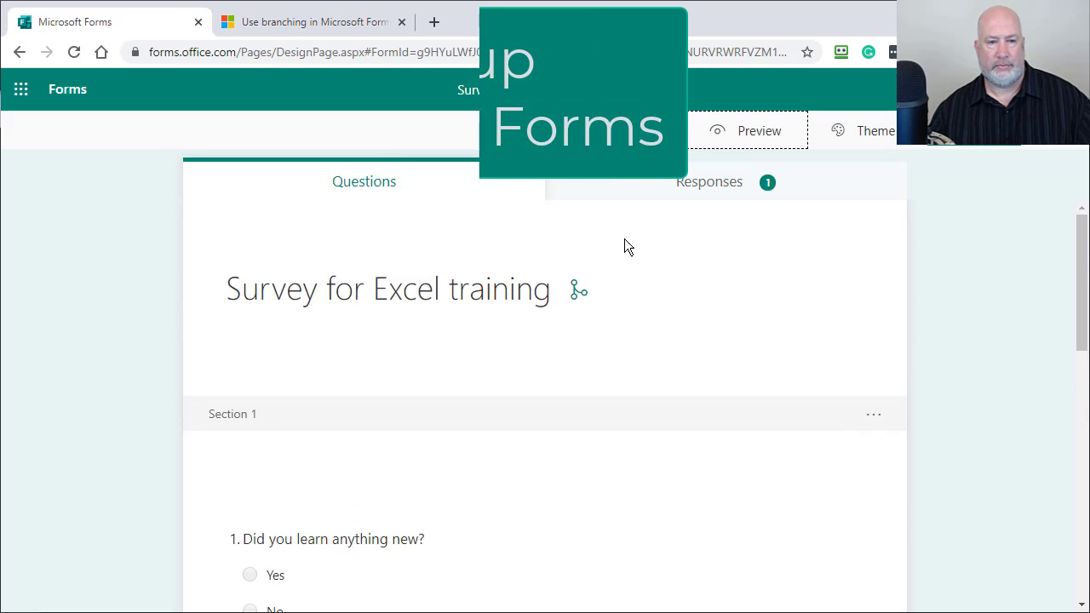
{"action": "scroll", "coordinate": [613, 256], "scroll_direction": "down", "scroll_amount": 3}
{"action": "scroll", "coordinate": [605, 265], "scroll_direction": "down", "scroll_amount": 6}
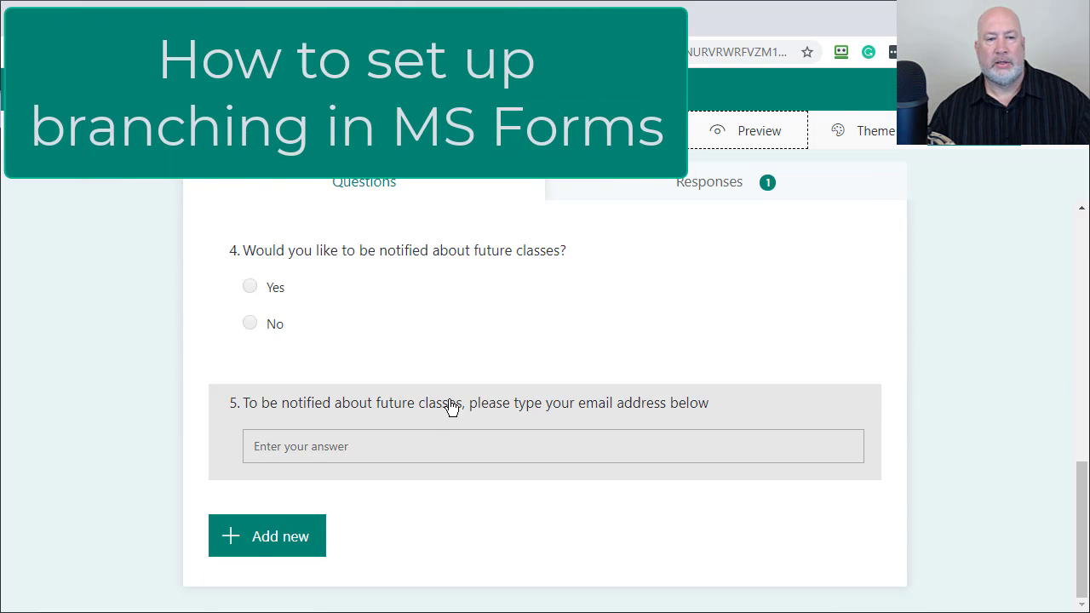
{"action": "left_click", "coordinate": [458, 311]}
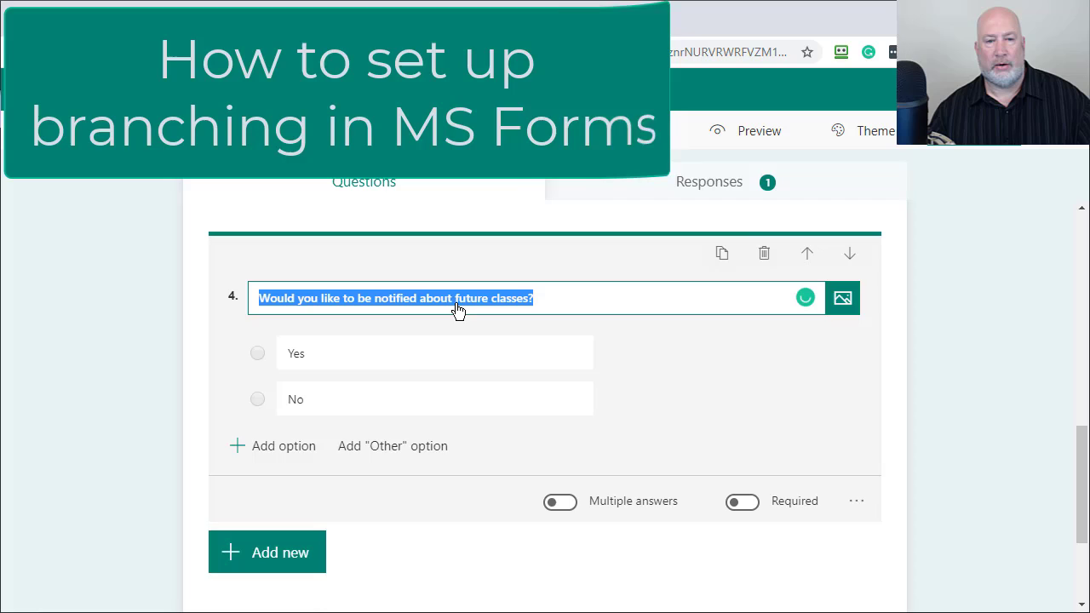
{"action": "scroll", "coordinate": [545, 366], "scroll_direction": "down", "scroll_amount": 3}
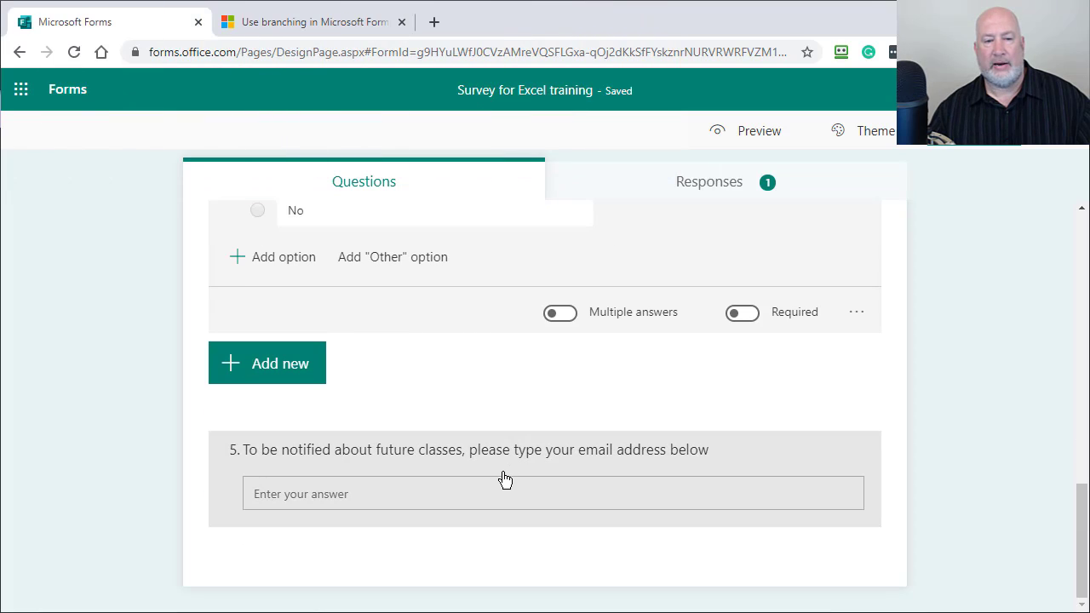
{"action": "left_click", "coordinate": [503, 479]}
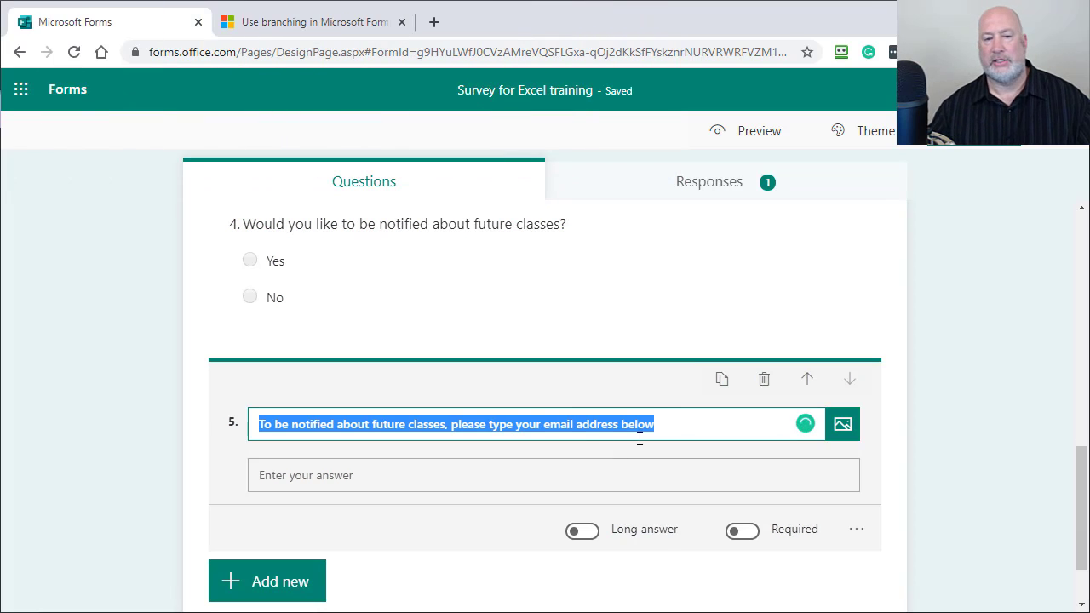
{"action": "left_click", "coordinate": [678, 431]}
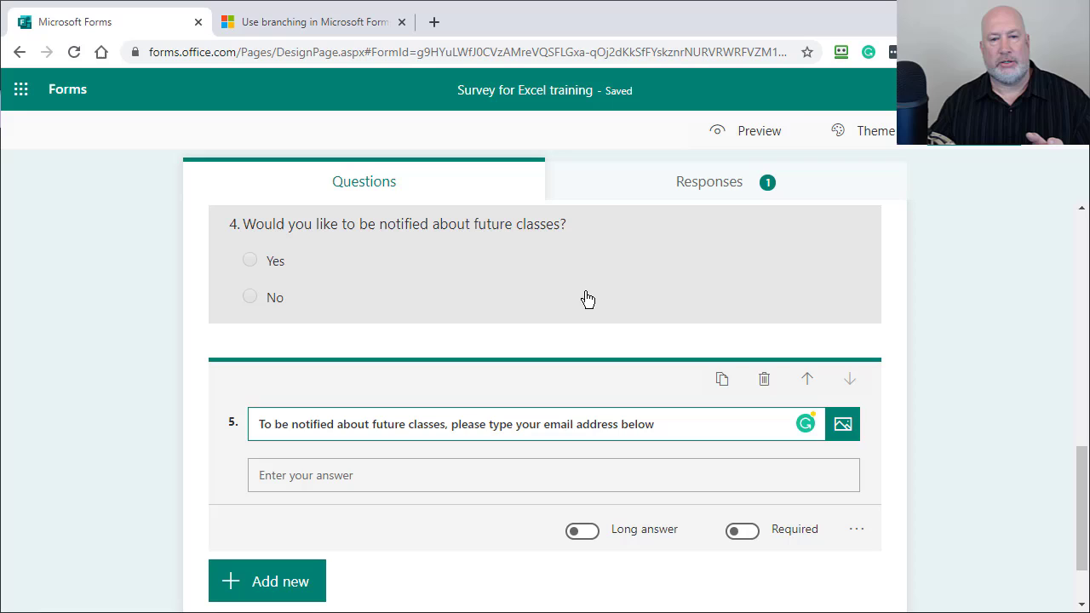
{"action": "left_click", "coordinate": [594, 281]}
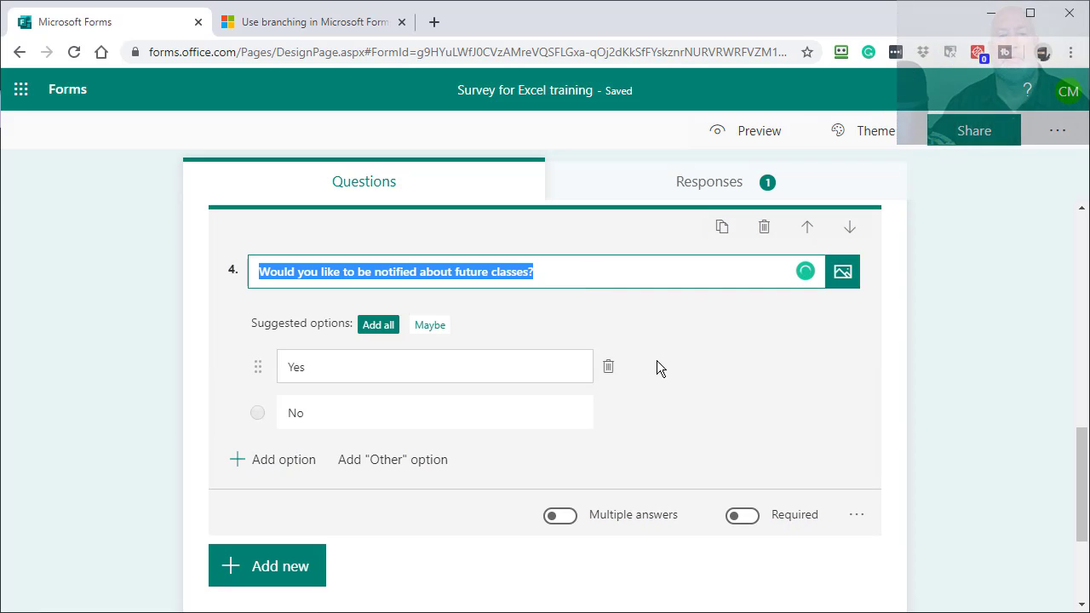
Step: Open the form's Branching options and select question 4
{"action": "left_click", "coordinate": [1046, 136]}
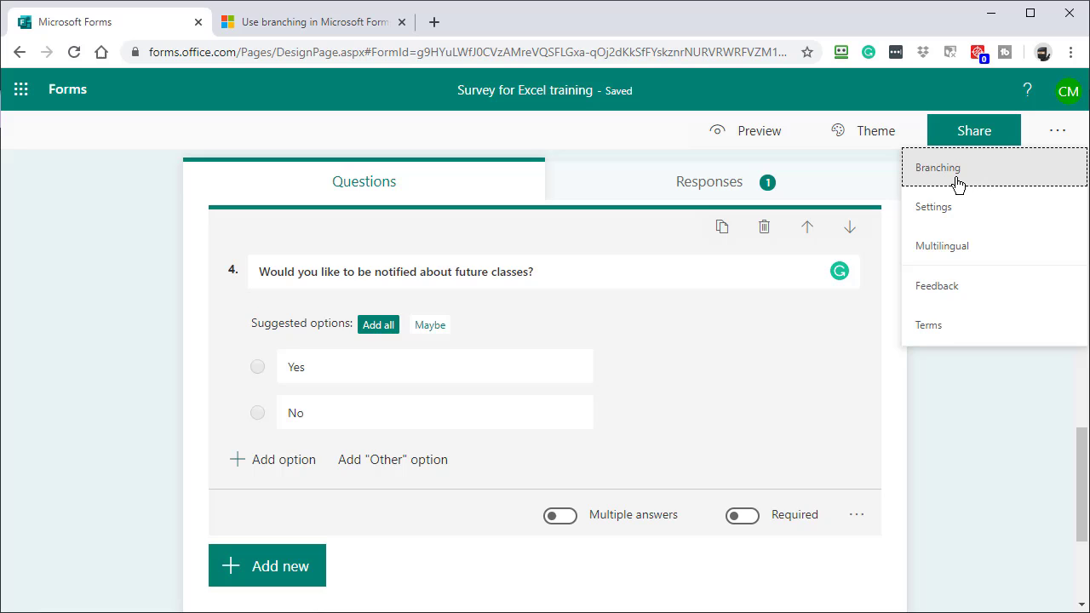
{"action": "left_click", "coordinate": [957, 183]}
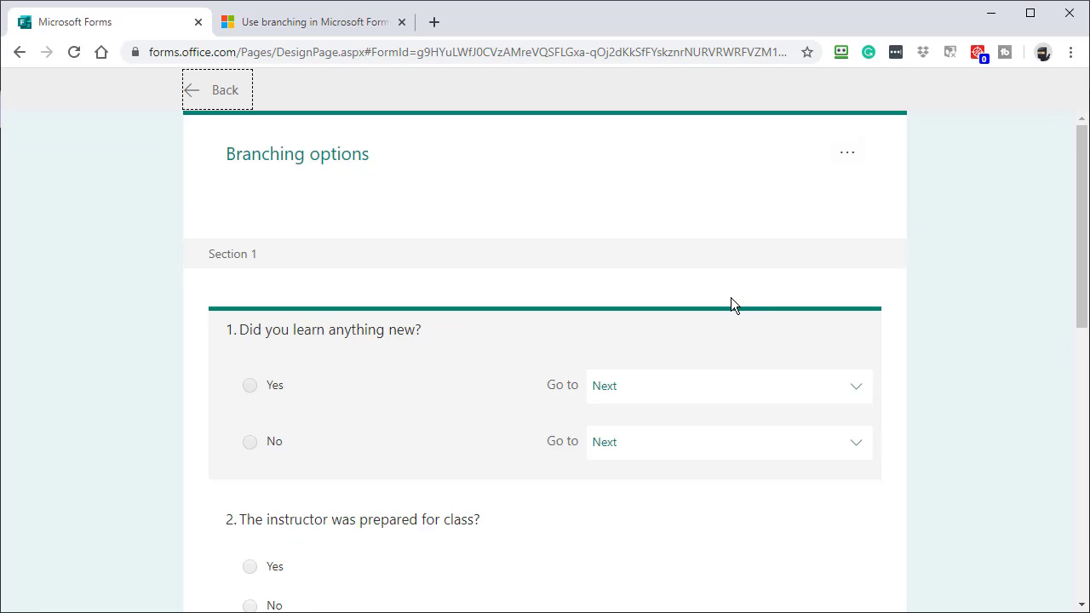
{"action": "scroll", "coordinate": [731, 304], "scroll_direction": "down", "scroll_amount": 3}
{"action": "scroll", "coordinate": [693, 226], "scroll_direction": "up", "scroll_amount": 3}
{"action": "scroll", "coordinate": [669, 458], "scroll_direction": "down", "scroll_amount": 3}
{"action": "scroll", "coordinate": [672, 460], "scroll_direction": "down", "scroll_amount": 3}
{"action": "left_click", "coordinate": [480, 383]}
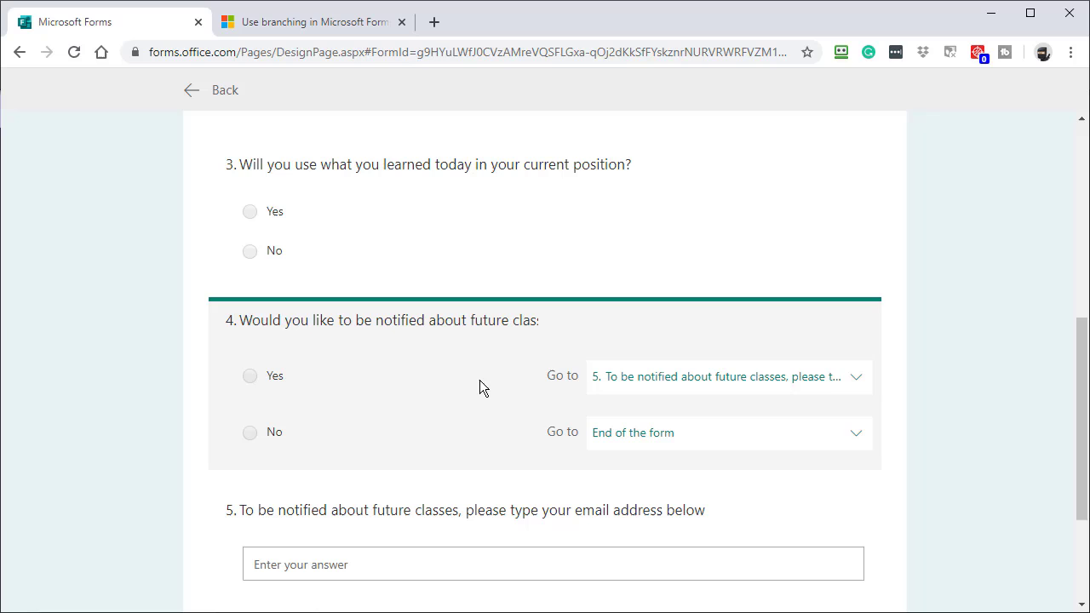
Step: Route question 4's Yes answer to question 5 and No to End of the form
{"action": "left_click", "coordinate": [851, 382]}
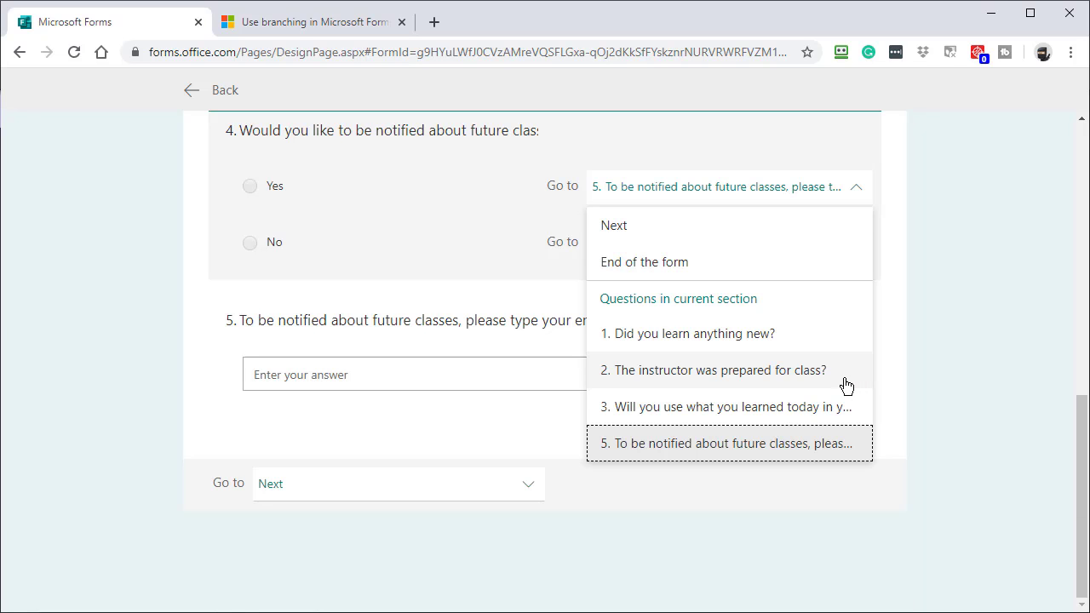
{"action": "left_click", "coordinate": [667, 226]}
{"action": "left_click", "coordinate": [821, 250]}
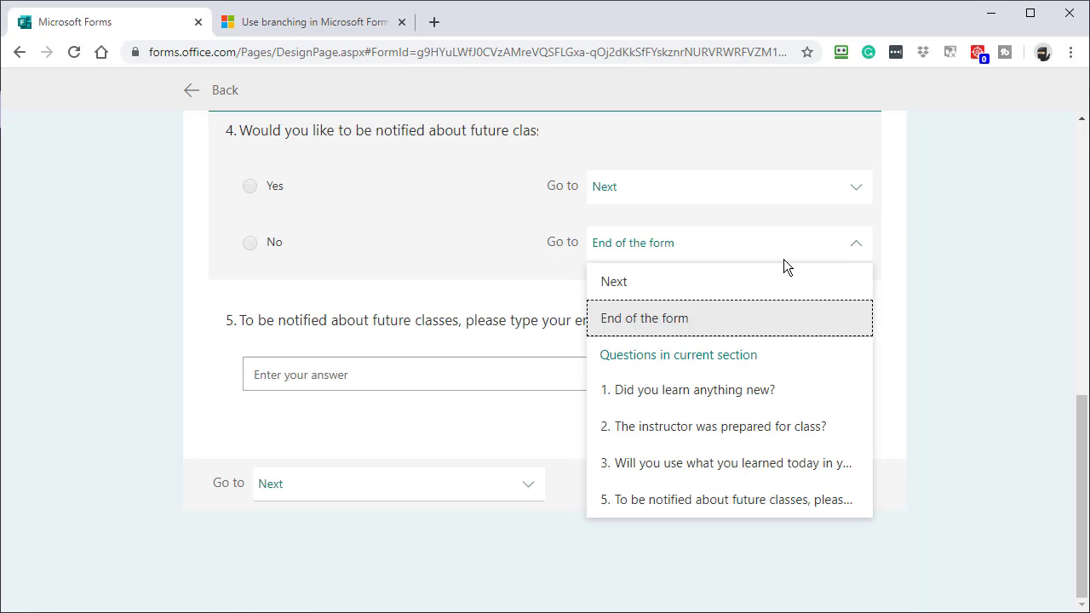
{"action": "left_click", "coordinate": [742, 280]}
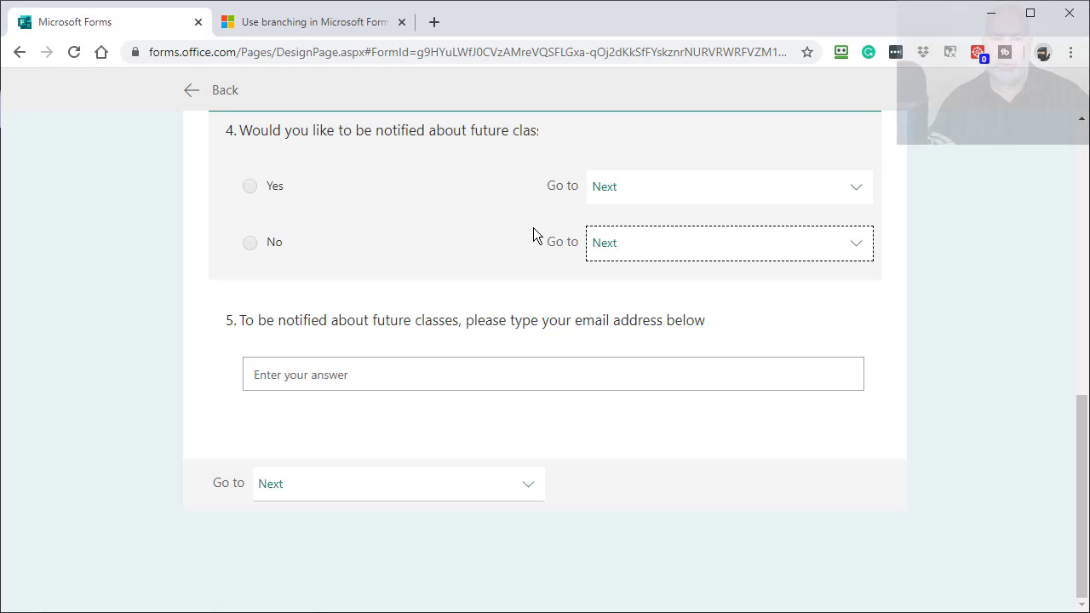
{"action": "left_click", "coordinate": [841, 199]}
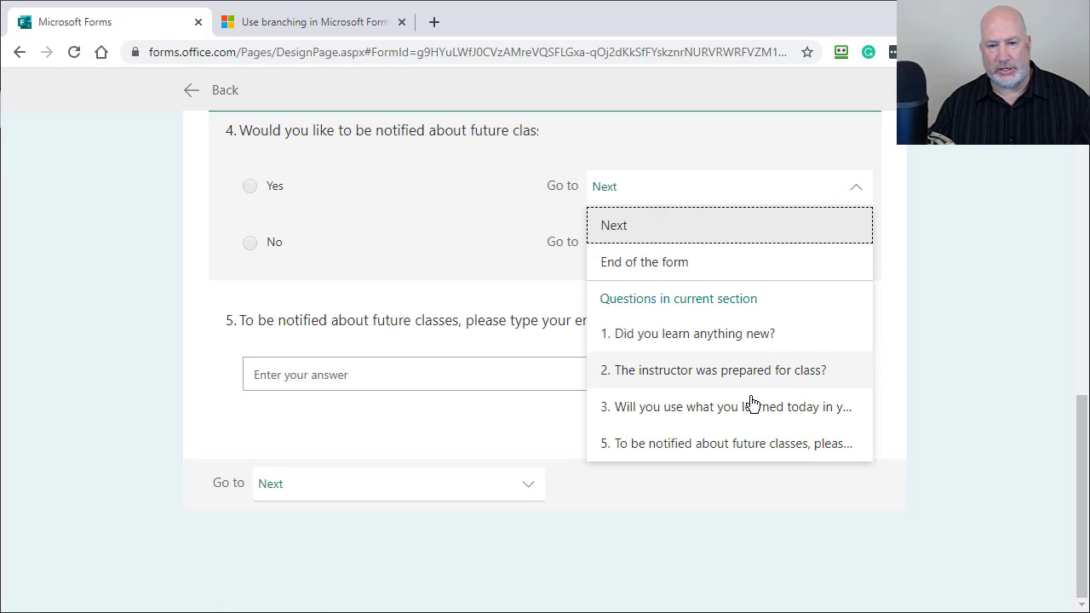
{"action": "left_click", "coordinate": [722, 444]}
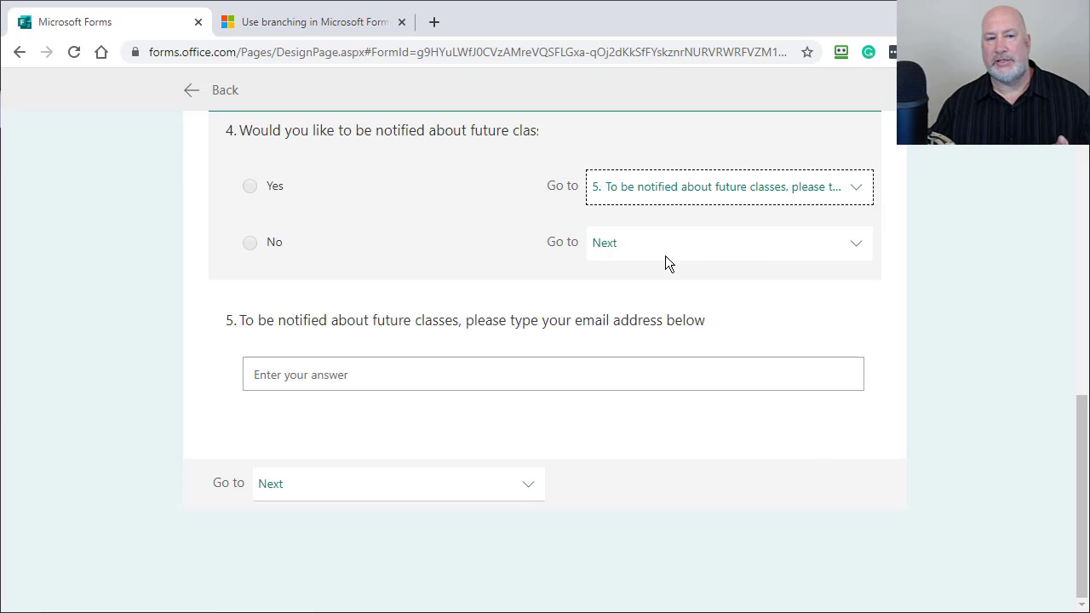
{"action": "left_click", "coordinate": [681, 254]}
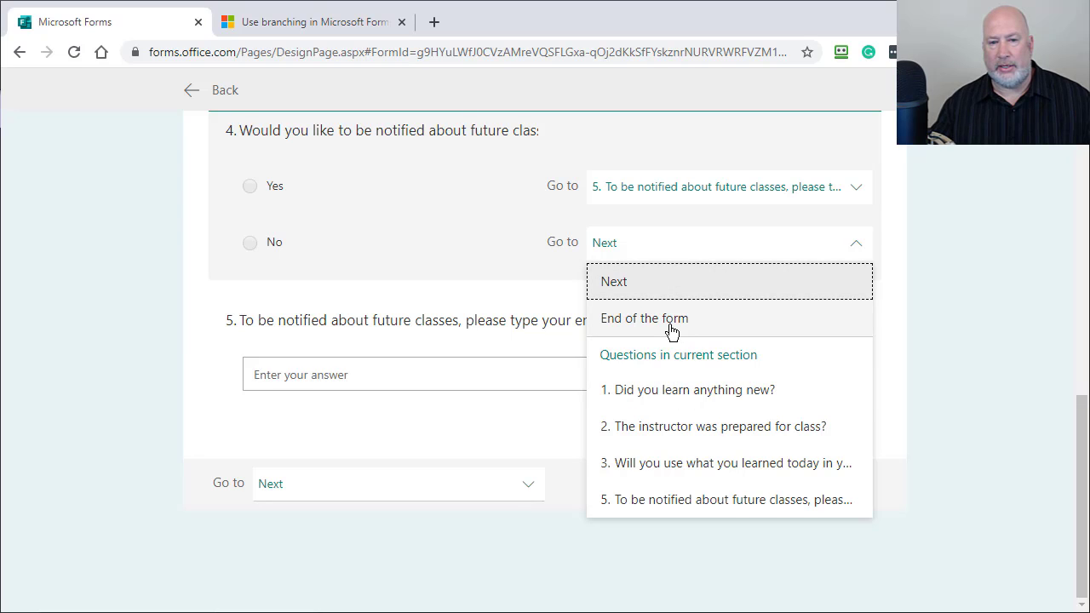
{"action": "left_click", "coordinate": [671, 323]}
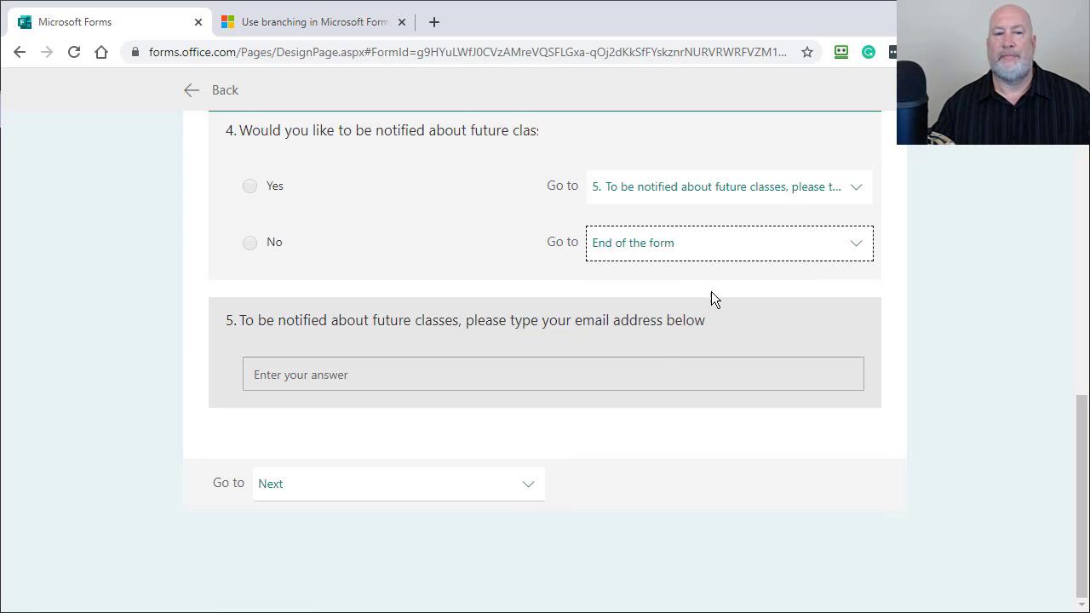
Step: Preview the form and submit a test response answering No to question 4
{"action": "scroll", "coordinate": [720, 295], "scroll_direction": "up", "scroll_amount": 15}
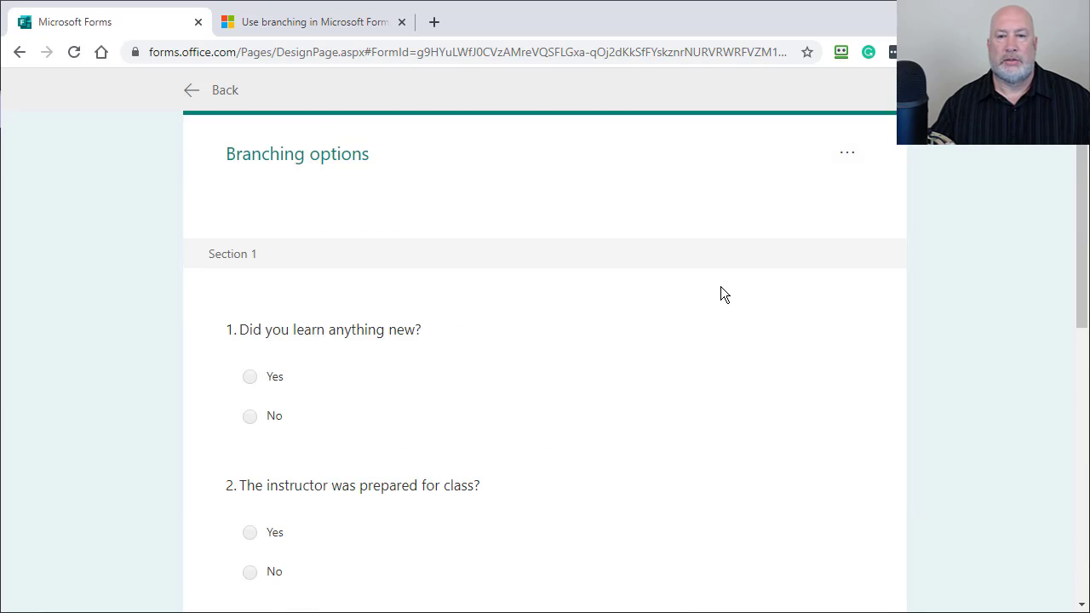
{"action": "left_click", "coordinate": [223, 95]}
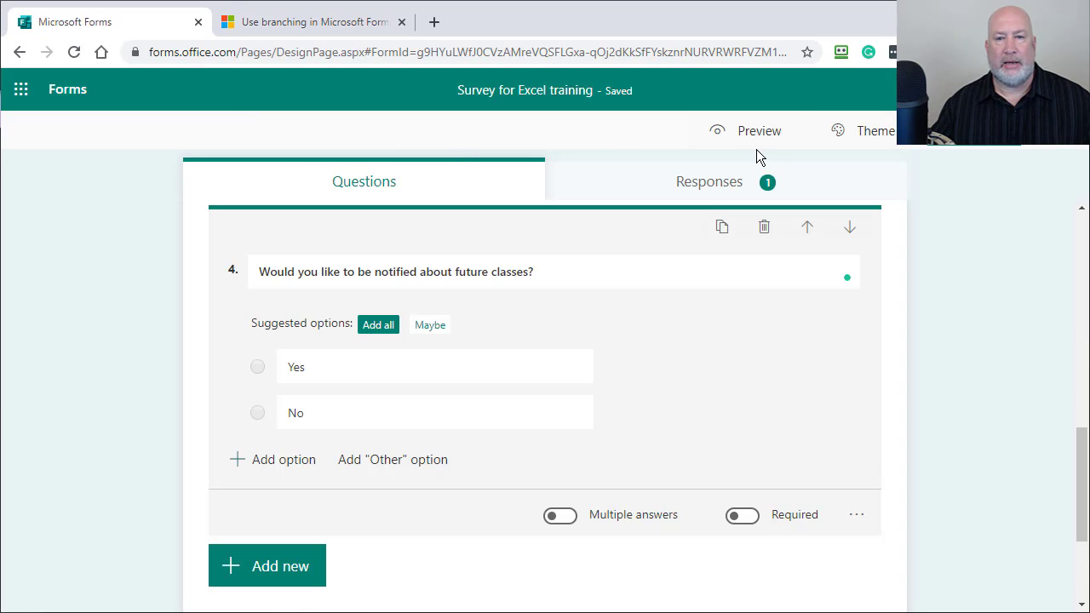
{"action": "left_click", "coordinate": [768, 138]}
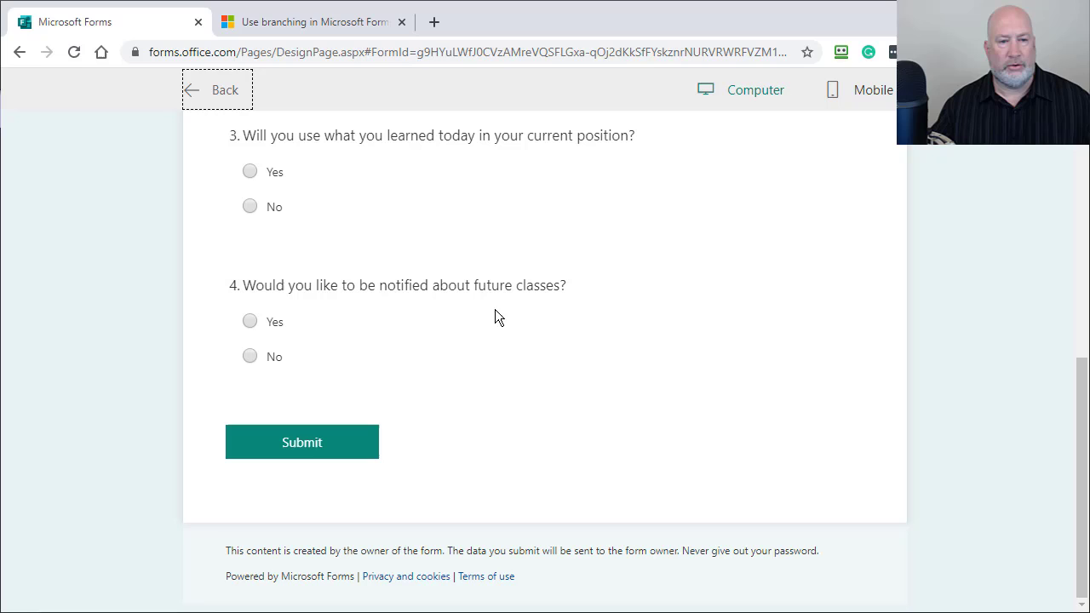
{"action": "left_click", "coordinate": [249, 356]}
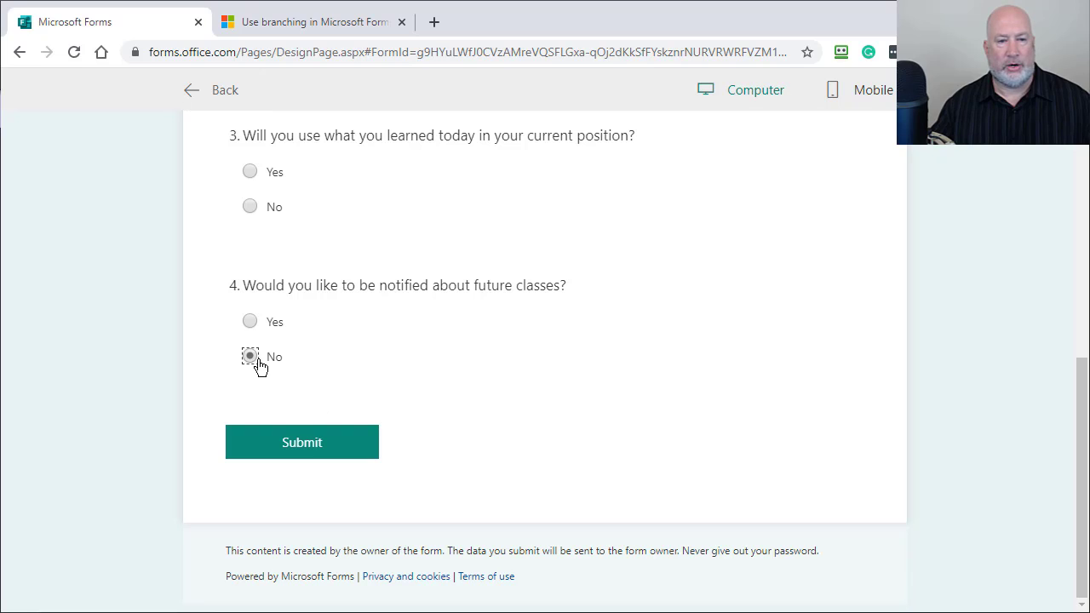
{"action": "left_click", "coordinate": [305, 450]}
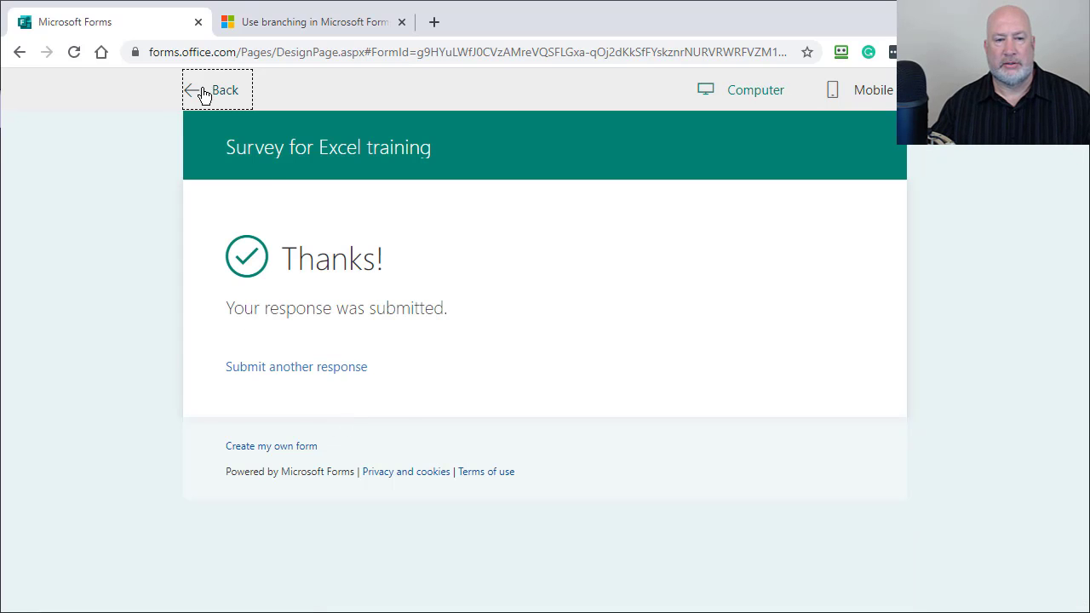
{"action": "left_click", "coordinate": [202, 91]}
Step: Preview again, answer Yes to confirm the email question appears, then return to the editor
{"action": "left_click", "coordinate": [773, 140]}
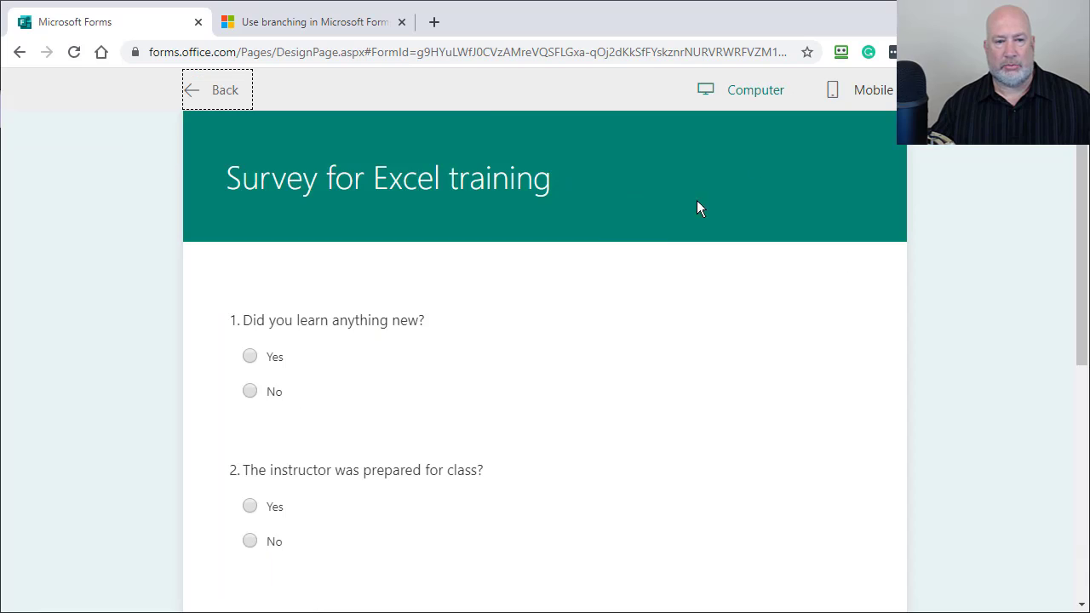
{"action": "scroll", "coordinate": [496, 331], "scroll_direction": "down", "scroll_amount": 5}
{"action": "left_click", "coordinate": [278, 328]}
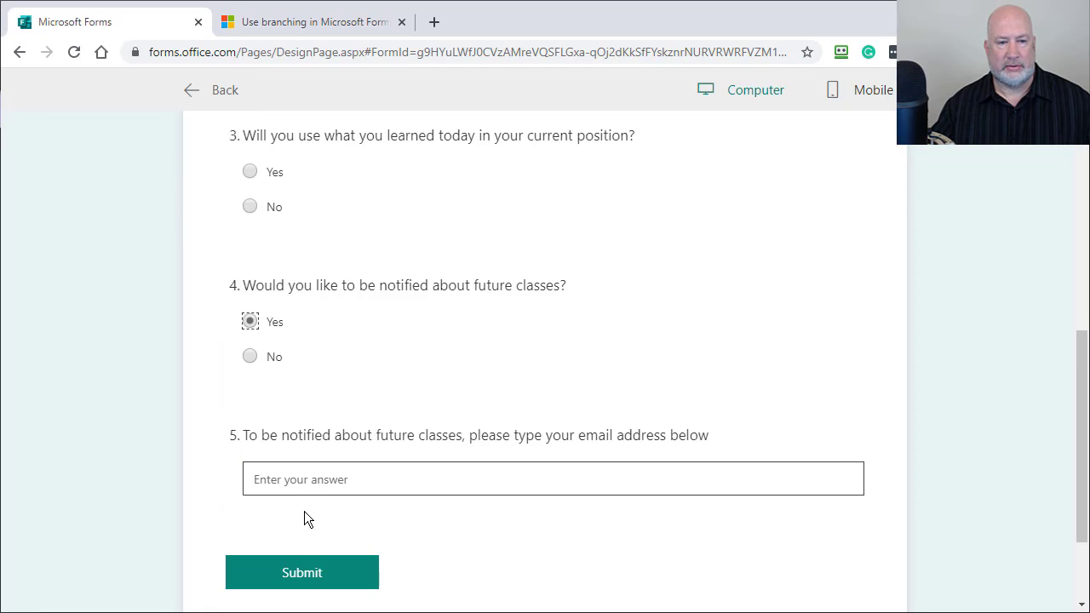
{"action": "left_click", "coordinate": [338, 480]}
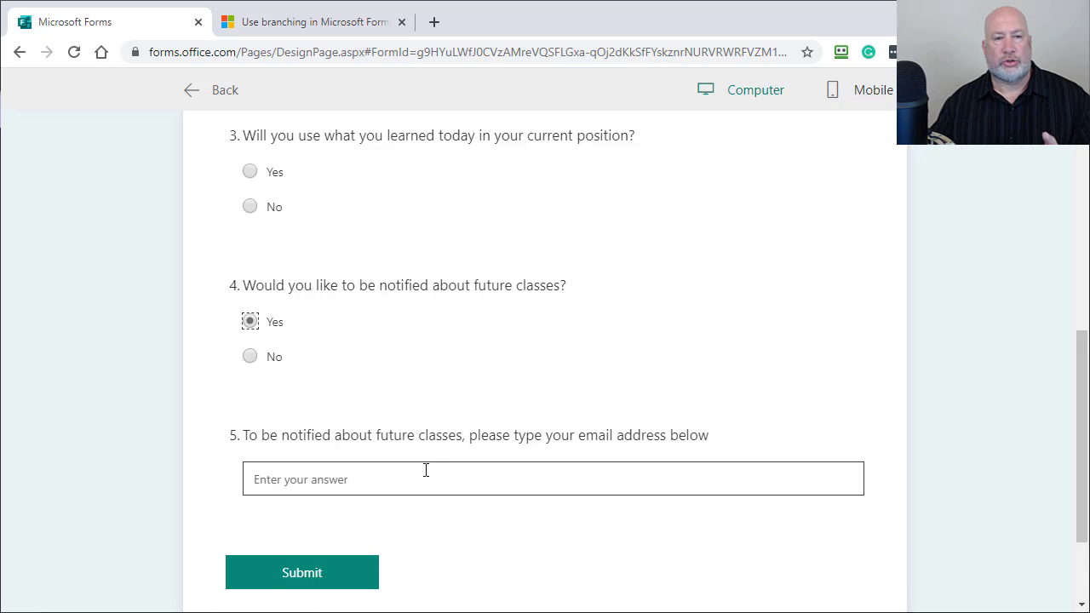
{"action": "left_click", "coordinate": [223, 100]}
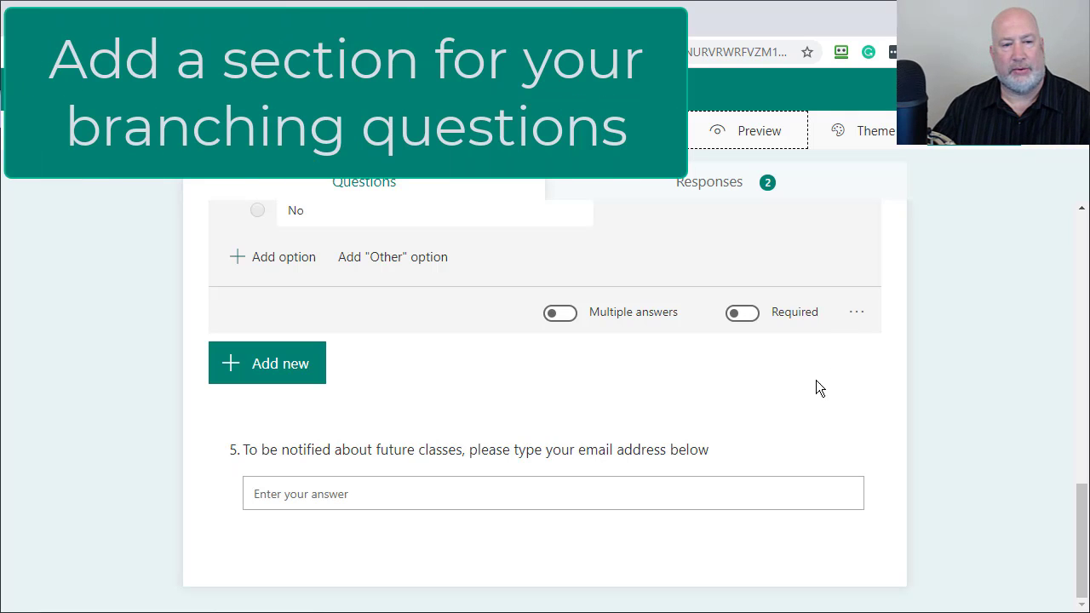
Step: Delete the old email question 5
{"action": "left_click", "coordinate": [781, 448]}
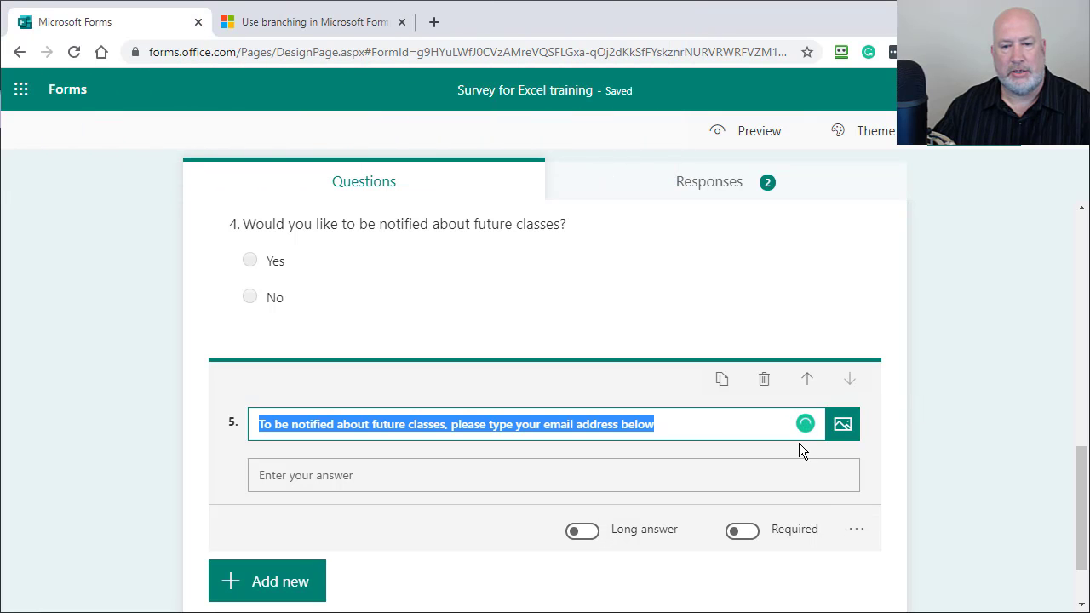
{"action": "scroll", "coordinate": [659, 535], "scroll_direction": "down", "scroll_amount": 1}
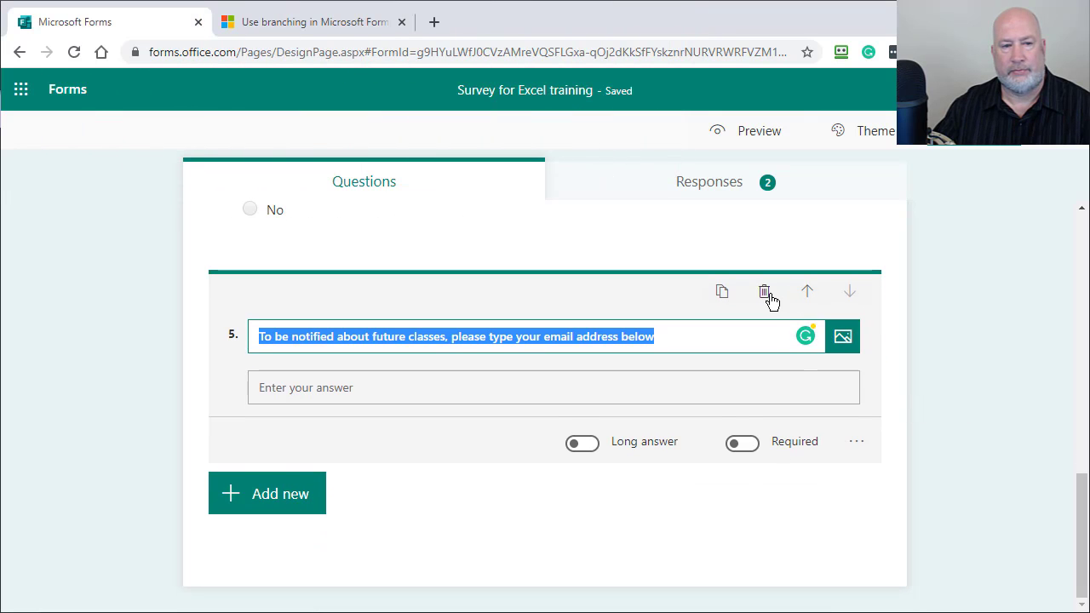
{"action": "left_click", "coordinate": [767, 295]}
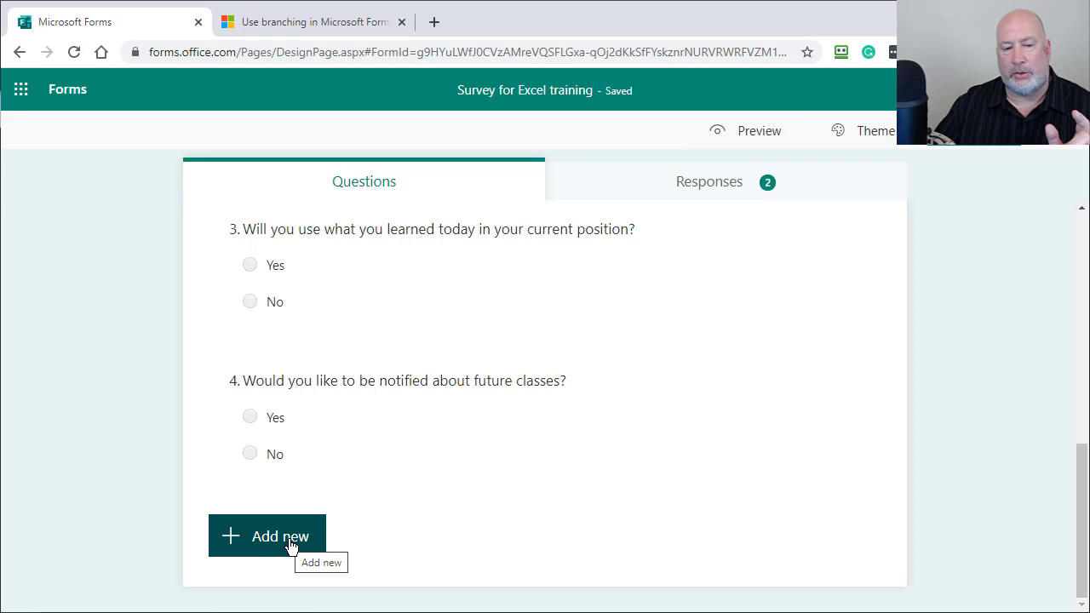
Step: Add a new section after question 4 titled 'Your email information'
{"action": "left_click", "coordinate": [290, 545]}
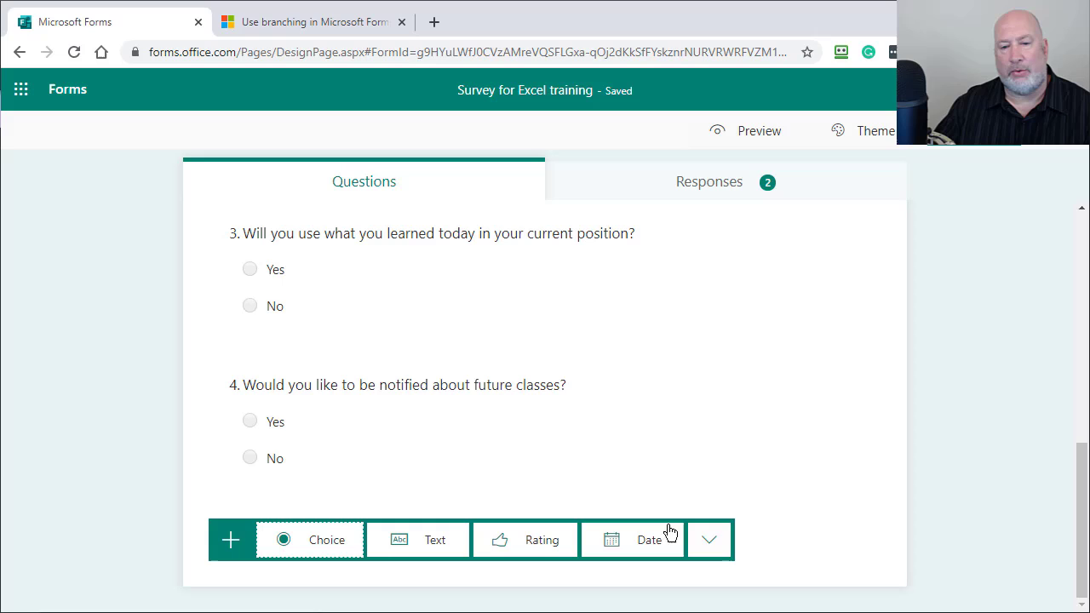
{"action": "left_click", "coordinate": [706, 539]}
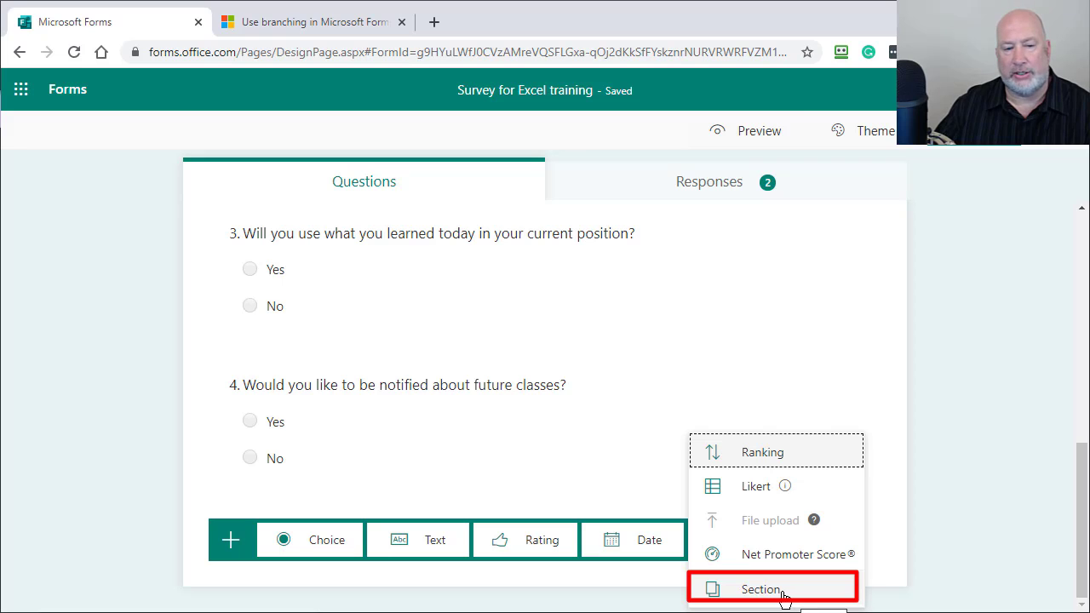
{"action": "left_click", "coordinate": [781, 590]}
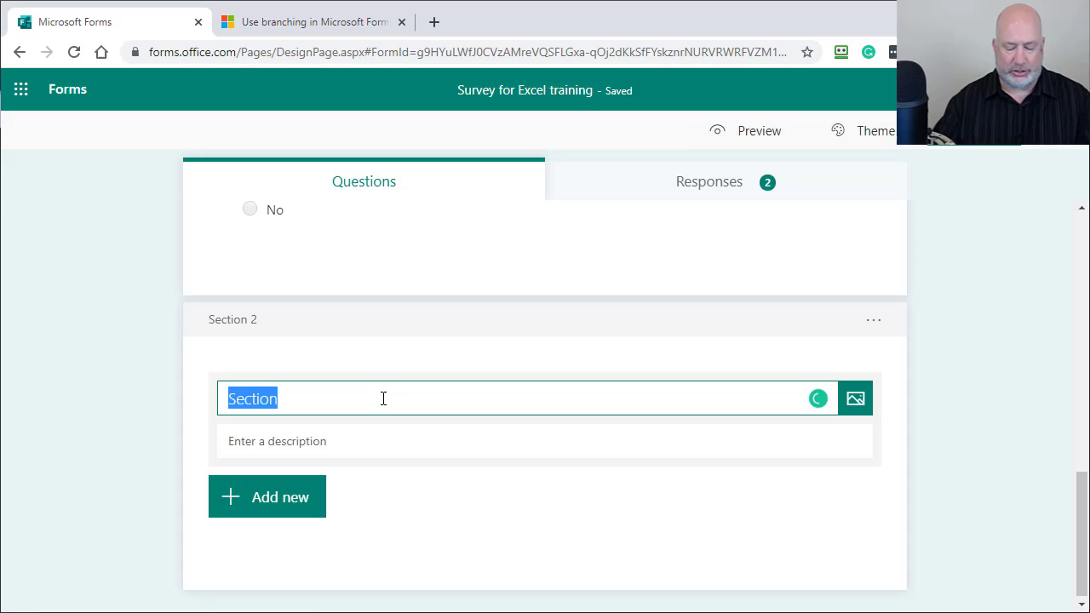
{"action": "type", "text": "You"}
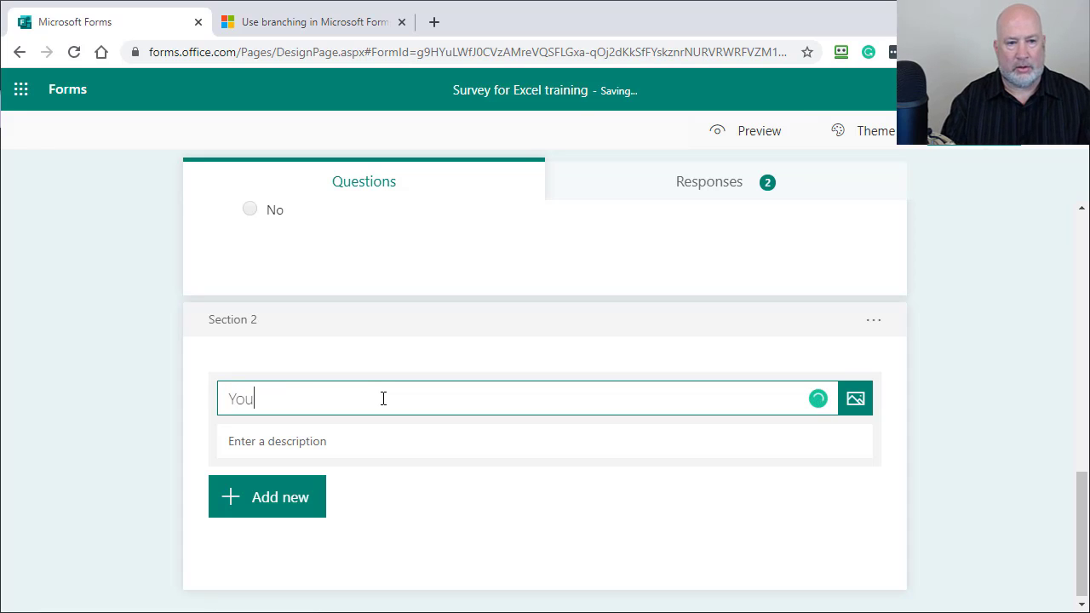
{"action": "type", "text": "r email info"}
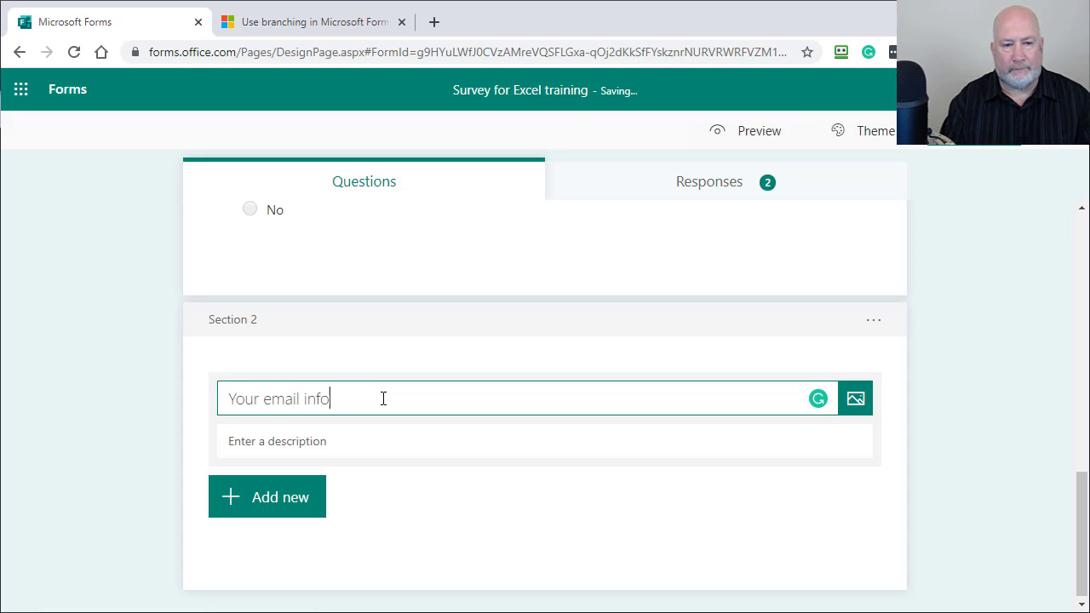
{"action": "type", "text": "rmation"}
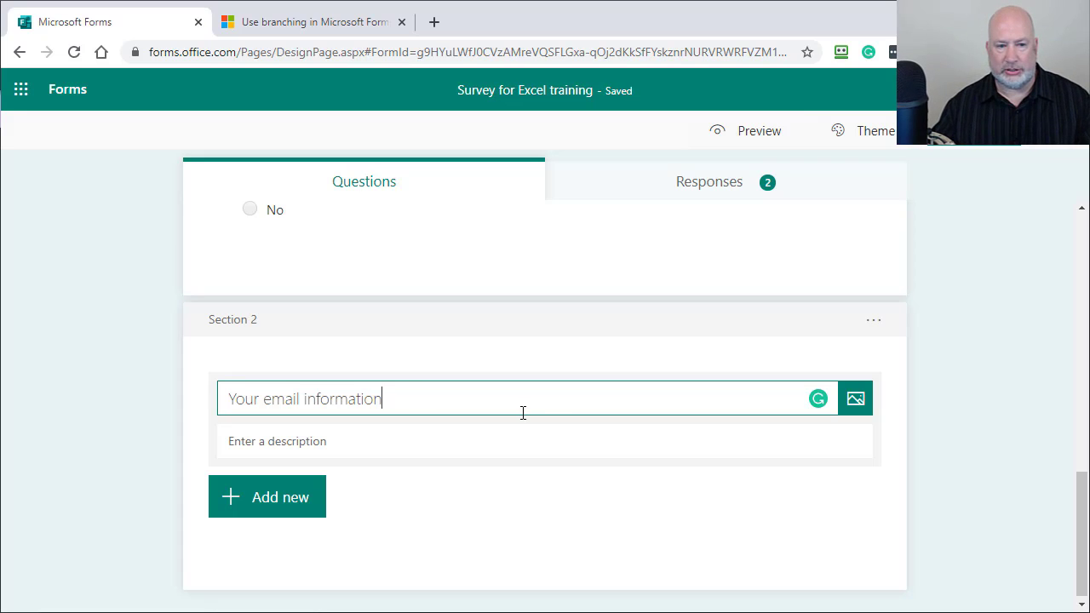
Step: Add short-answer text question 'Please type in your email address below' to Section 2
{"action": "left_click", "coordinate": [292, 510]}
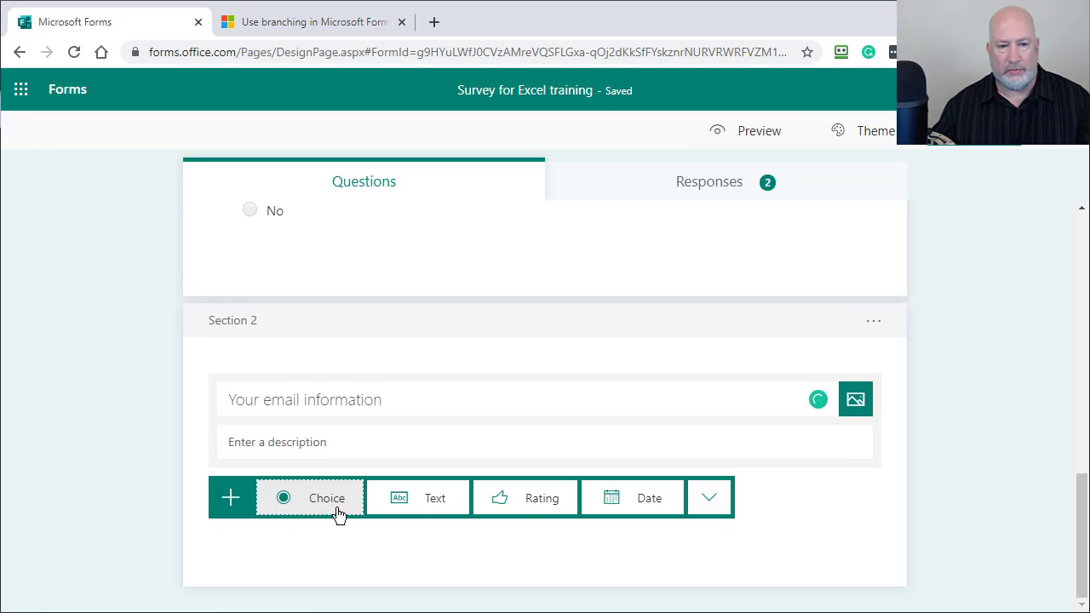
{"action": "left_click", "coordinate": [433, 507]}
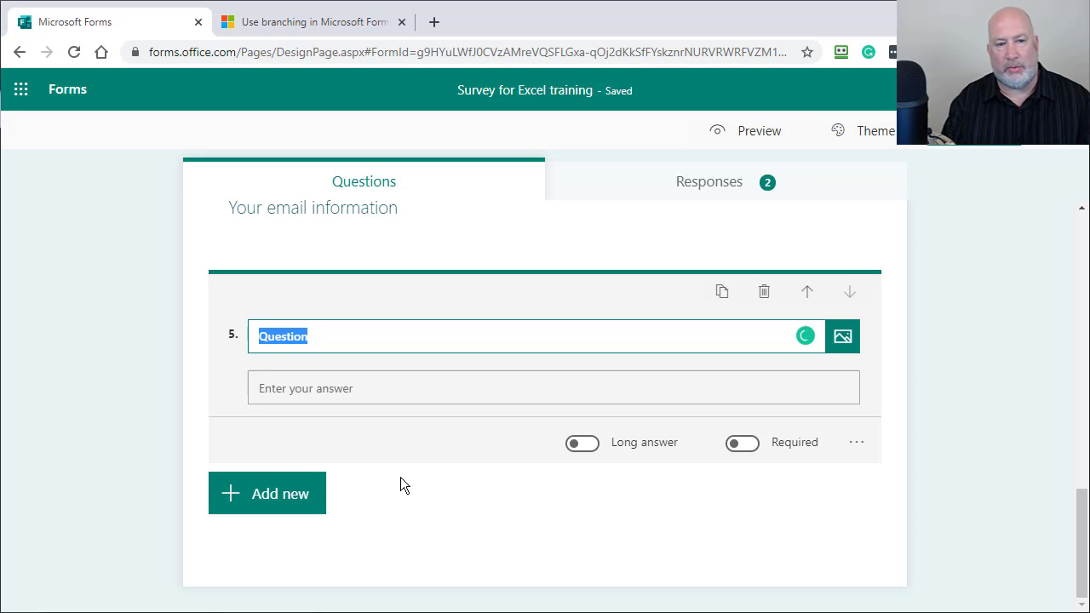
{"action": "type", "text": "Pleas"}
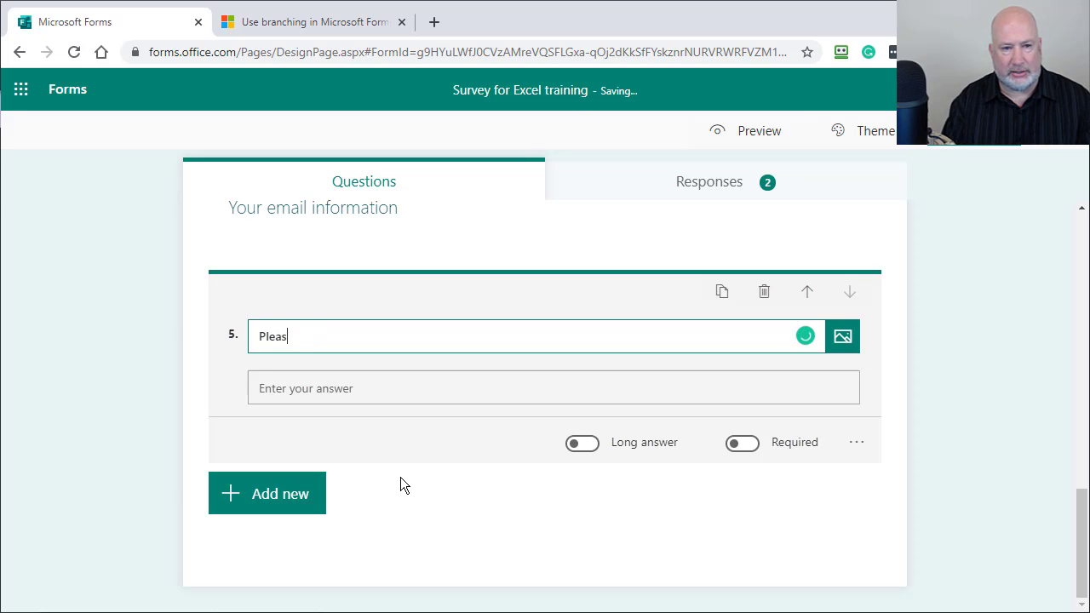
{"action": "type", "text": "e type in "}
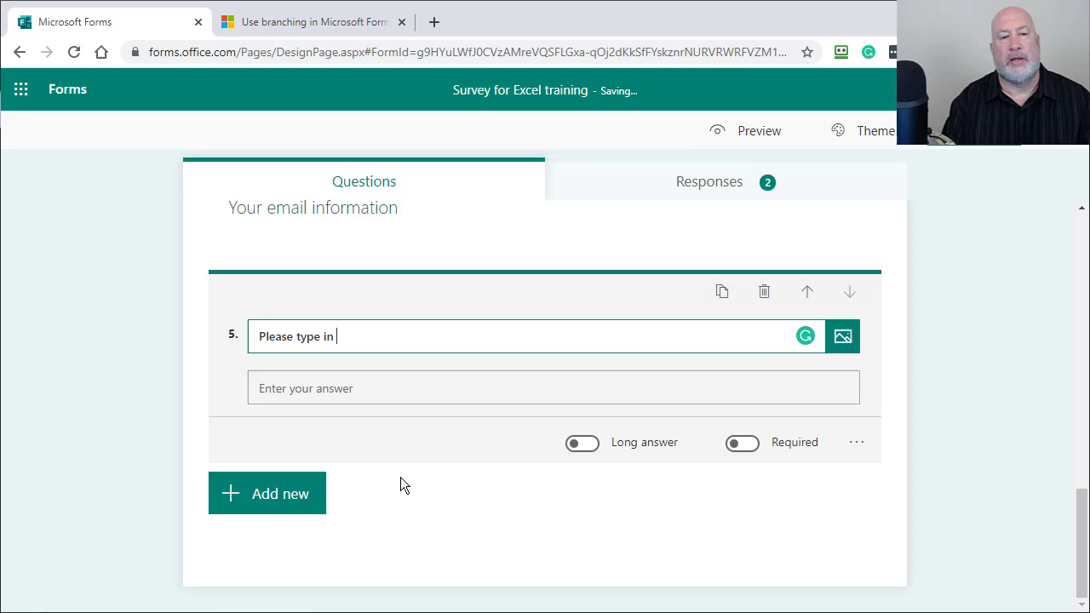
{"action": "type", "text": "your email addre"}
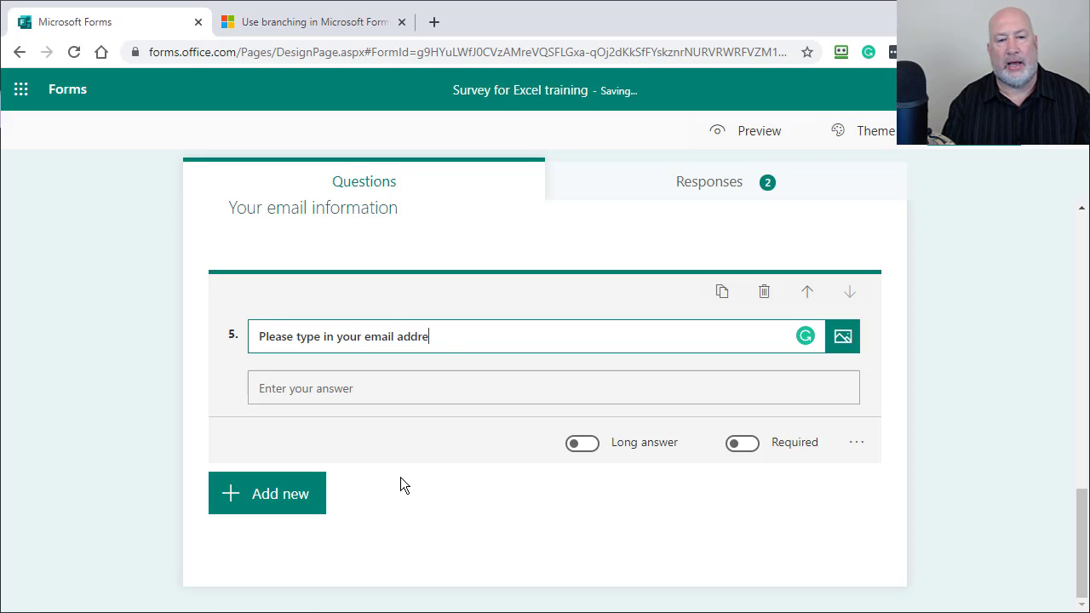
{"action": "type", "text": "ss below"}
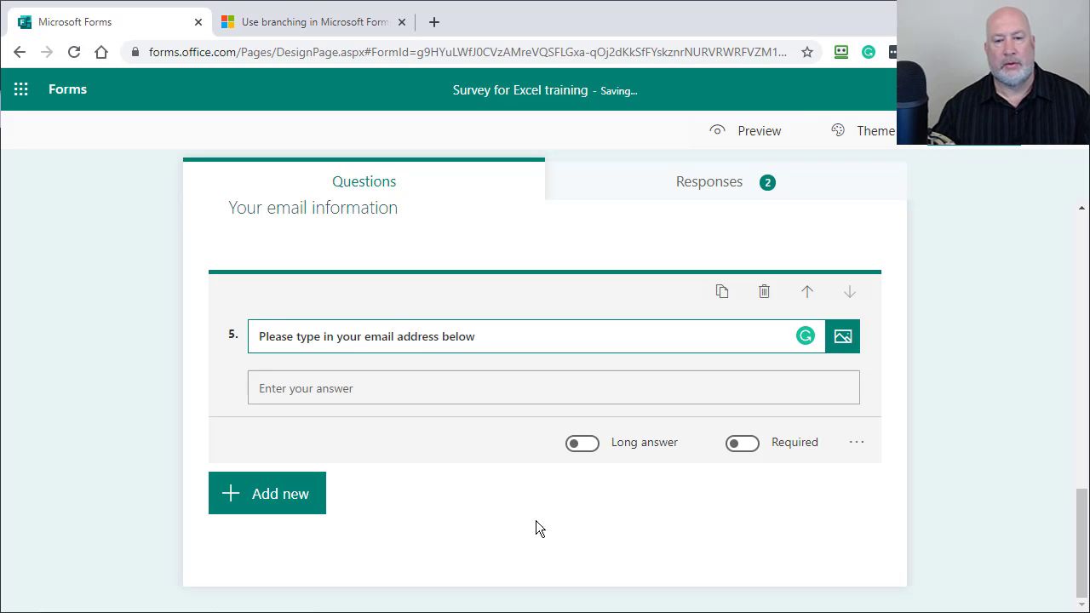
{"action": "left_click", "coordinate": [583, 443]}
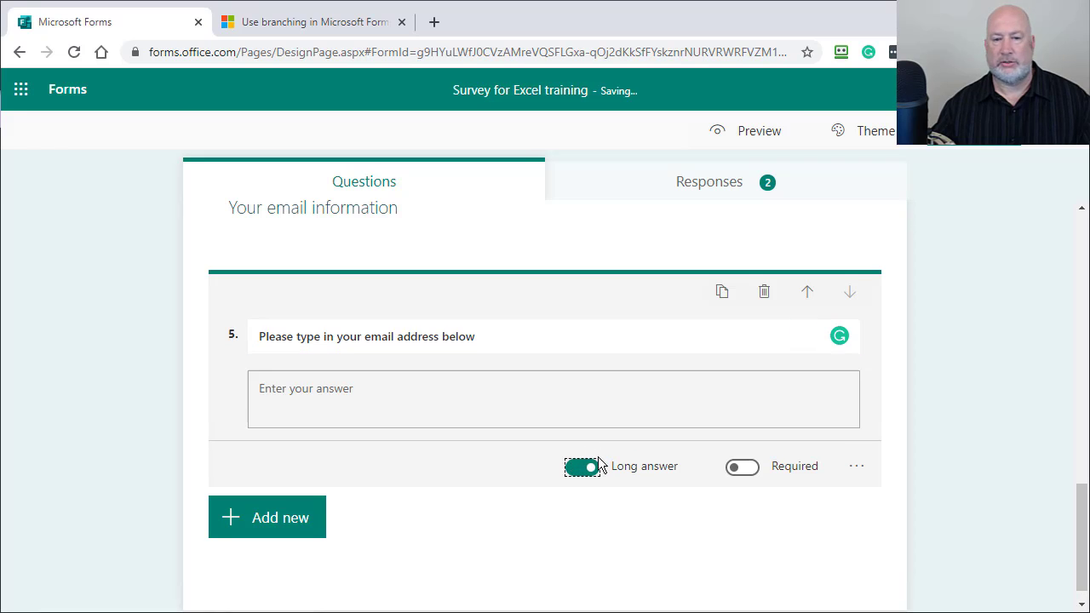
{"action": "left_click", "coordinate": [592, 465]}
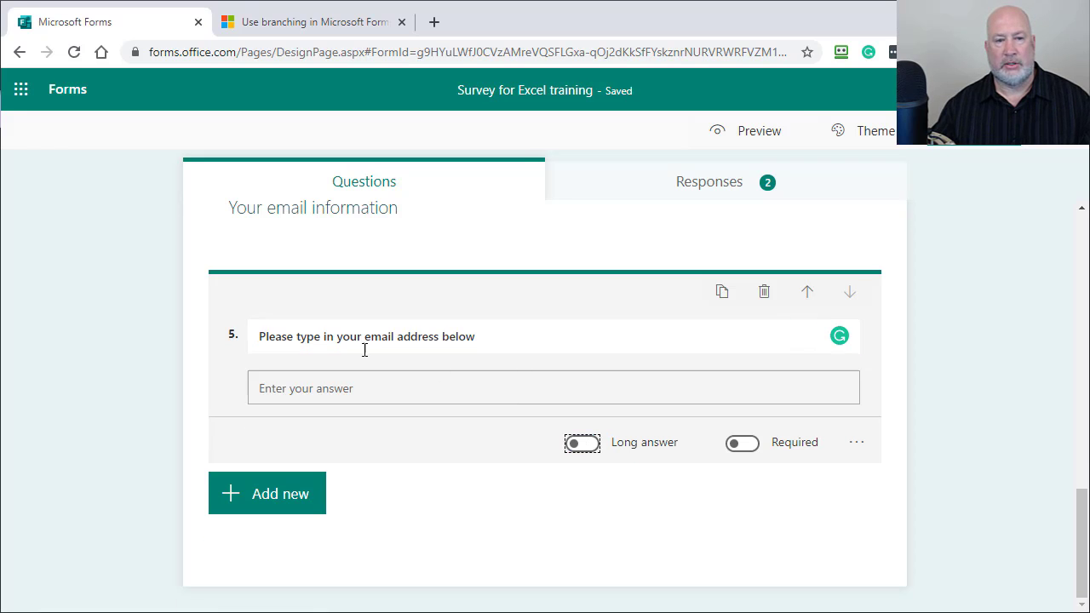
{"action": "scroll", "coordinate": [646, 375], "scroll_direction": "up", "scroll_amount": 3}
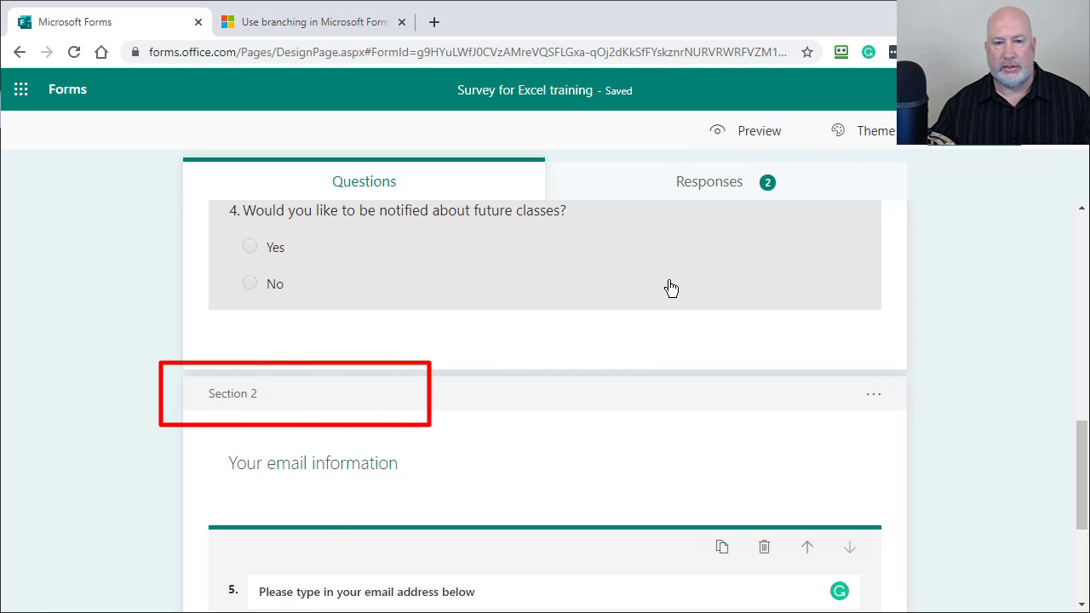
Step: Branch question 4's Yes answer to 'Section 2. Your email information', keeping No at End of the form
{"action": "left_click", "coordinate": [671, 288]}
{"action": "left_click", "coordinate": [1007, 140]}
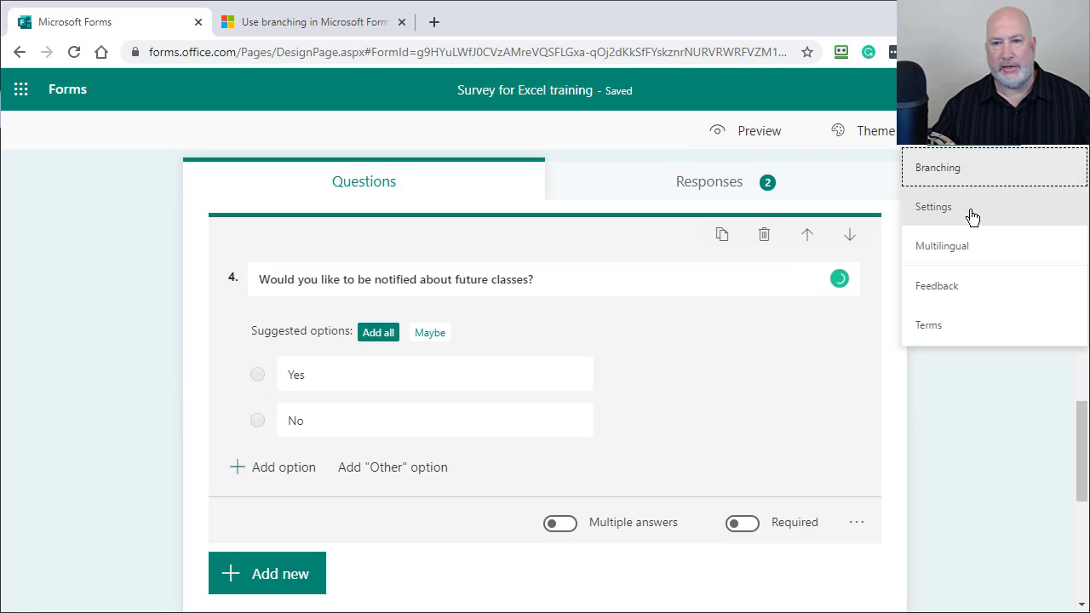
{"action": "left_click", "coordinate": [947, 175]}
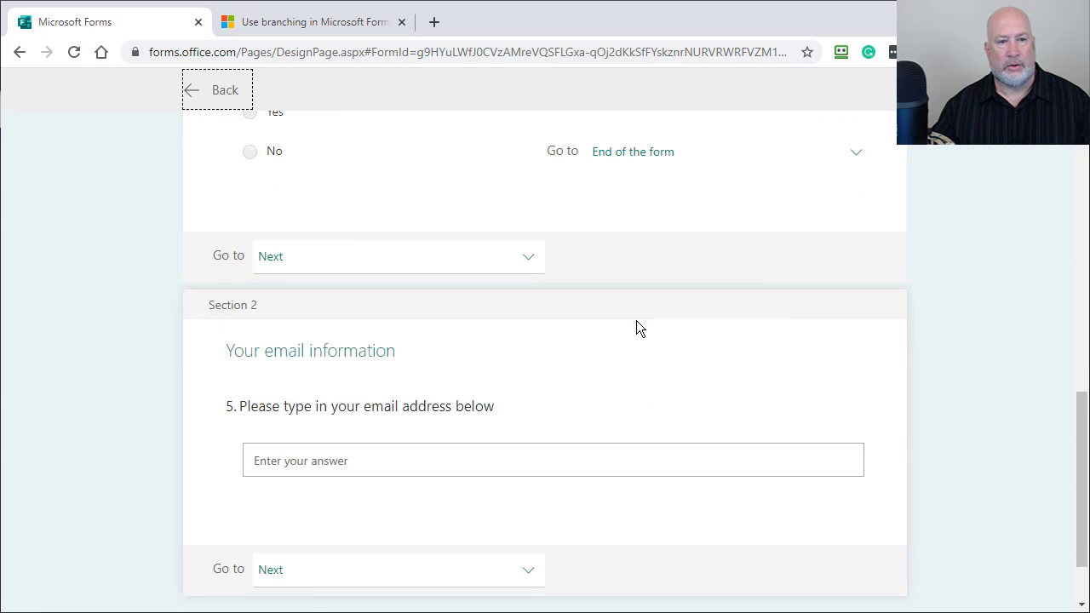
{"action": "scroll", "coordinate": [636, 328], "scroll_direction": "up", "scroll_amount": 3}
{"action": "left_click", "coordinate": [638, 367]}
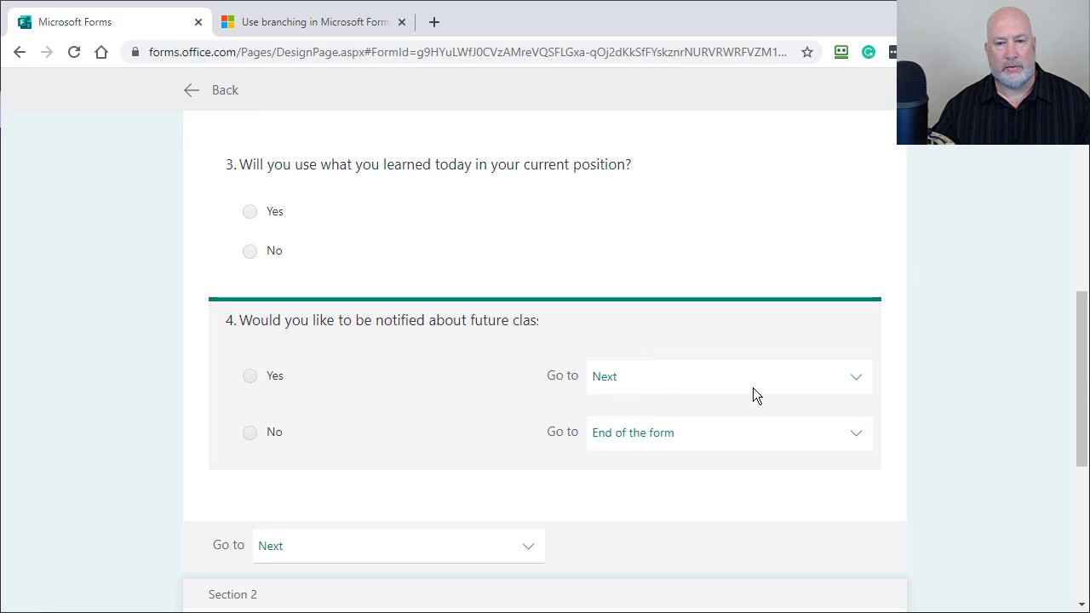
{"action": "left_click", "coordinate": [833, 387]}
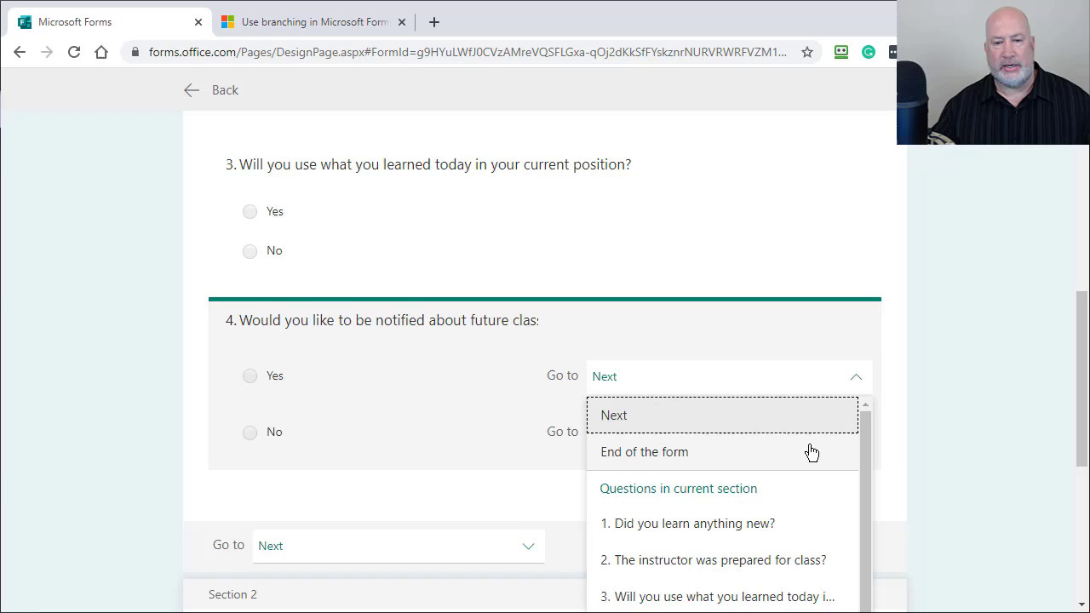
{"action": "scroll", "coordinate": [811, 453], "scroll_direction": "down", "scroll_amount": 3}
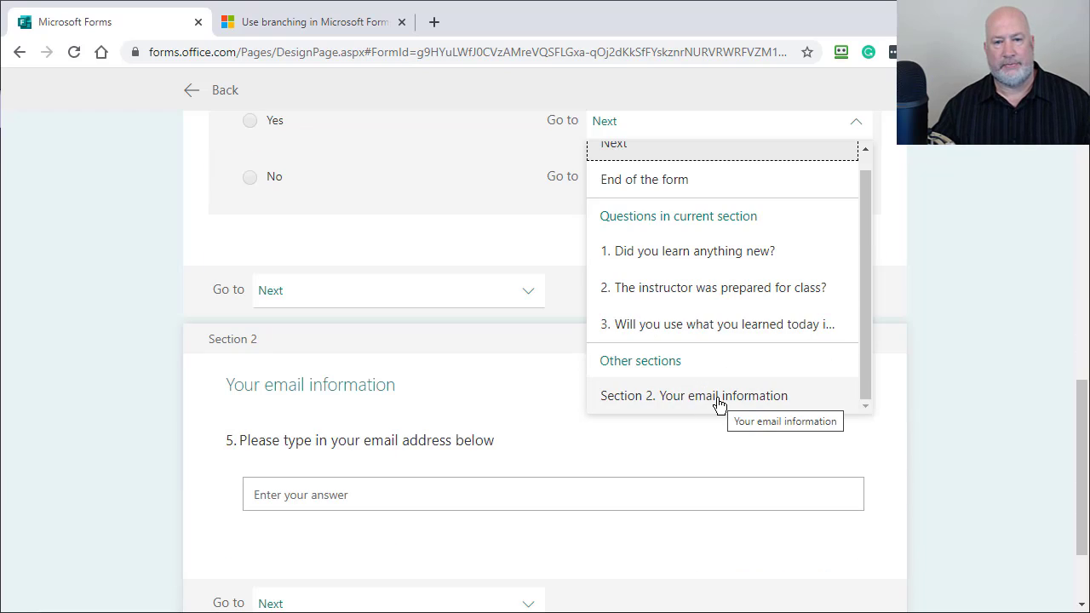
{"action": "left_click", "coordinate": [718, 397]}
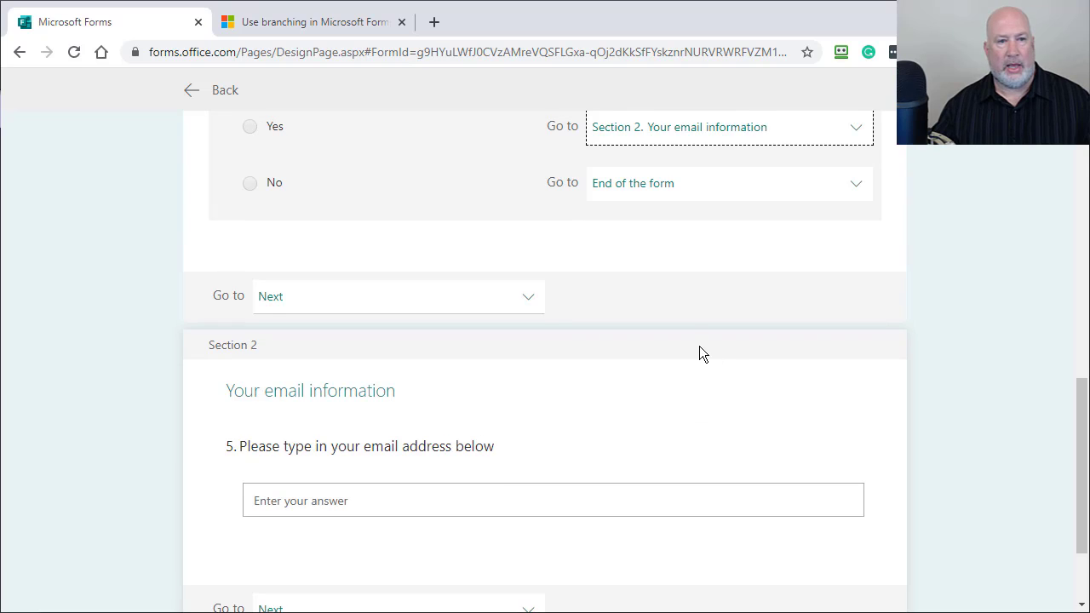
{"action": "scroll", "coordinate": [699, 346], "scroll_direction": "up", "scroll_amount": 3}
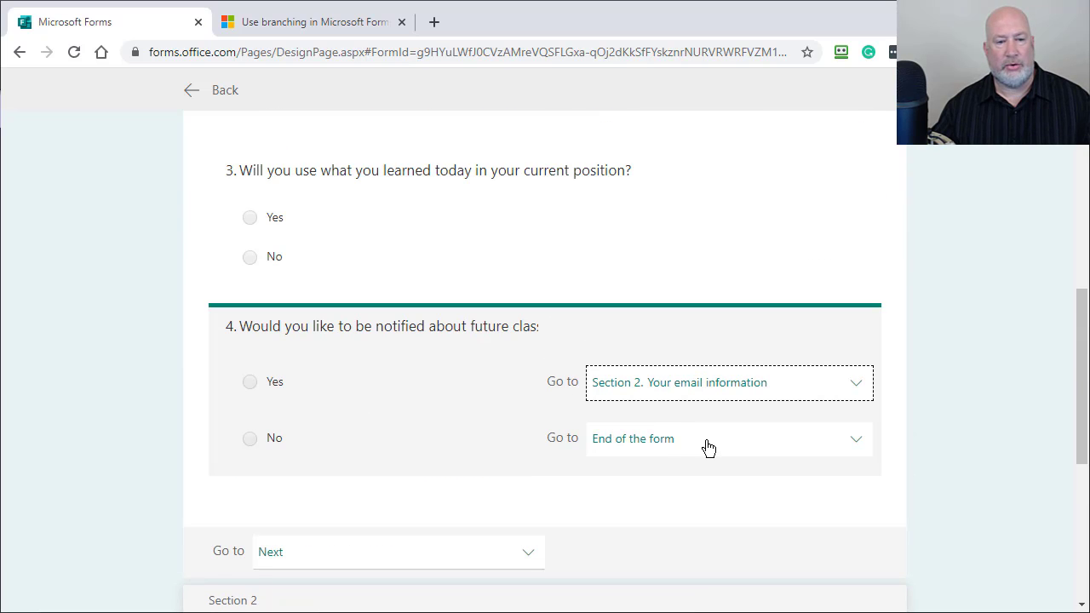
{"action": "scroll", "coordinate": [699, 434], "scroll_direction": "down", "scroll_amount": 3}
{"action": "scroll", "coordinate": [644, 344], "scroll_direction": "down", "scroll_amount": 2}
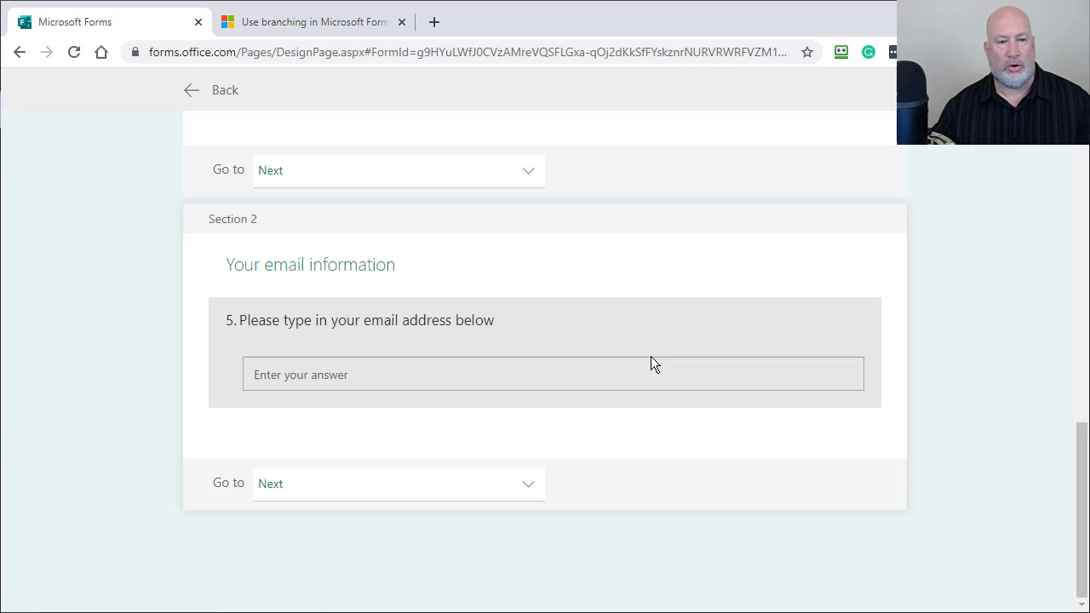
{"action": "scroll", "coordinate": [653, 366], "scroll_direction": "up", "scroll_amount": 10}
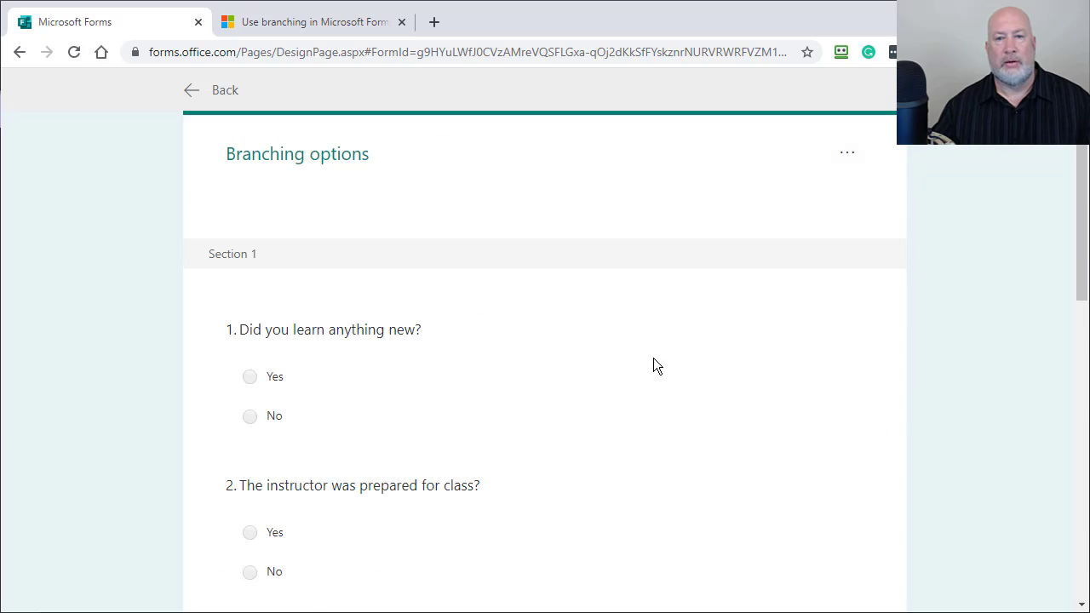
Step: Preview and submit a No test response, confirming it submits immediately
{"action": "left_click", "coordinate": [223, 92]}
{"action": "left_click", "coordinate": [759, 131]}
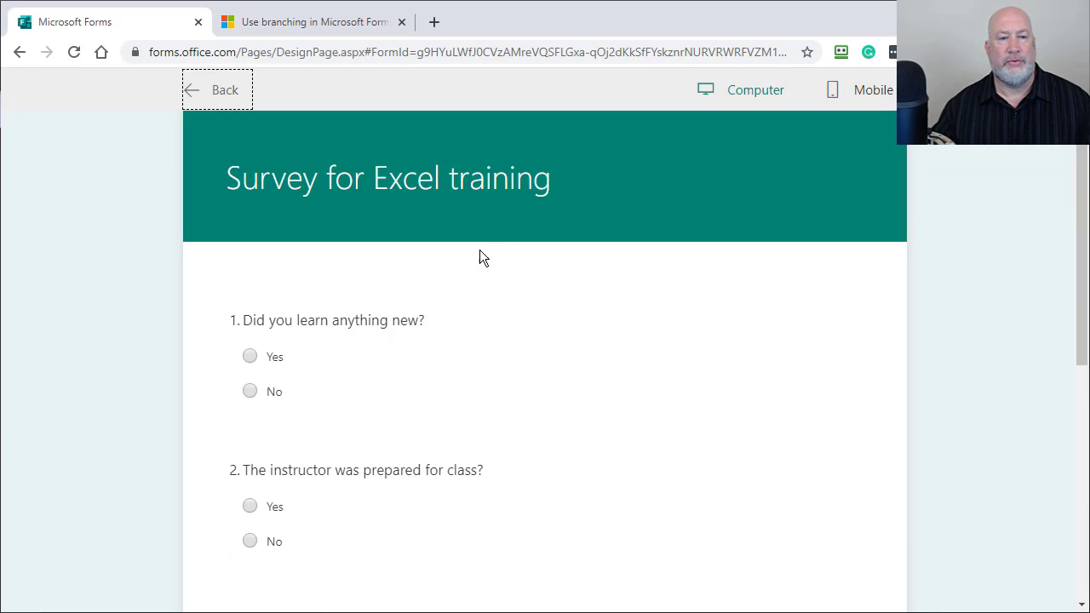
{"action": "scroll", "coordinate": [480, 255], "scroll_direction": "down", "scroll_amount": 5}
{"action": "left_click", "coordinate": [249, 357]}
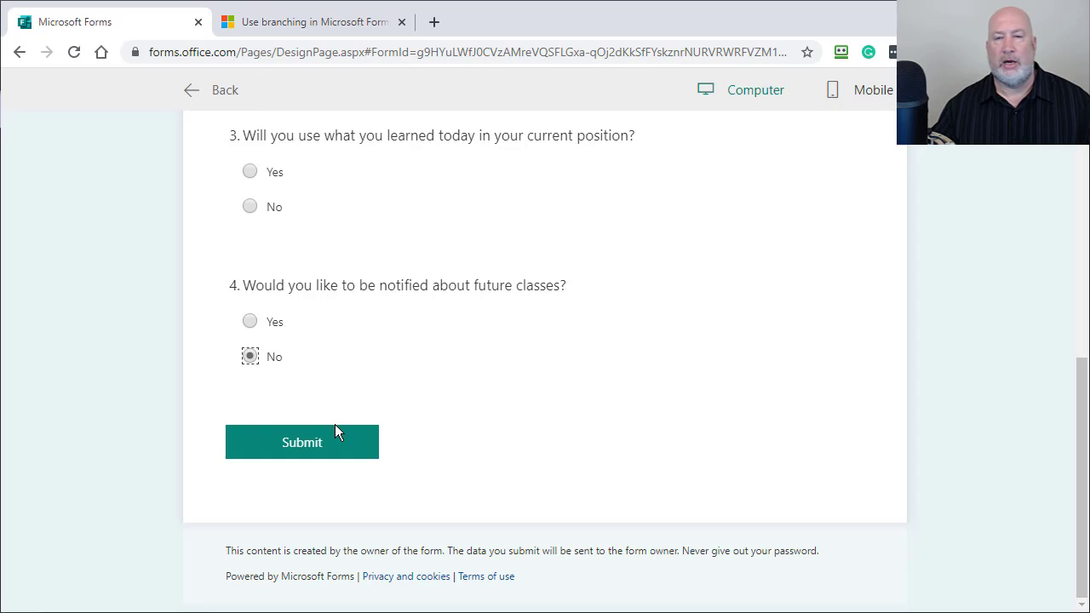
{"action": "left_click", "coordinate": [344, 454]}
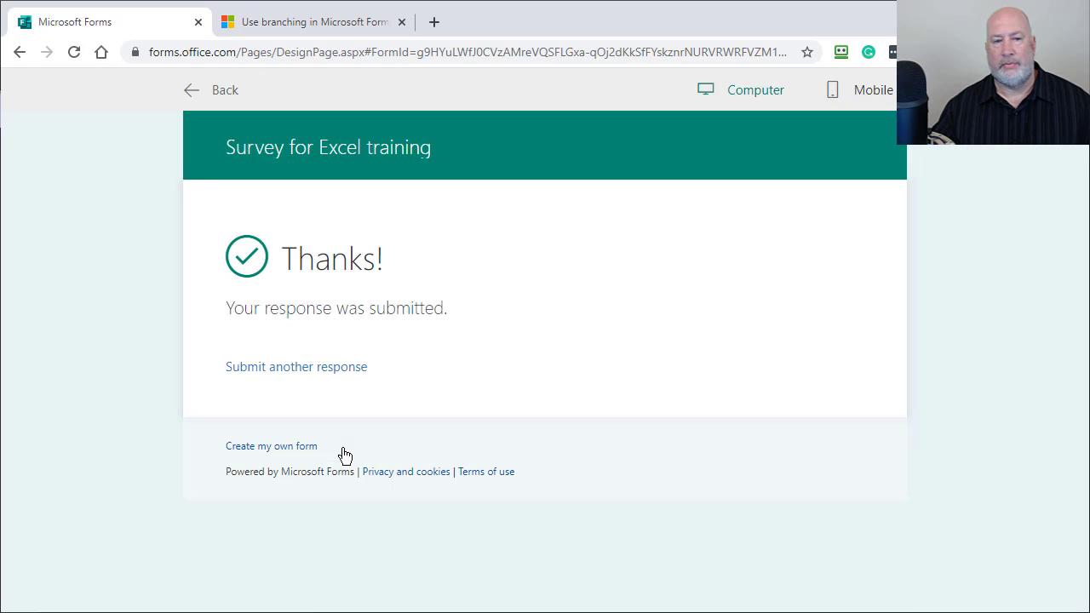
{"action": "left_click", "coordinate": [221, 94]}
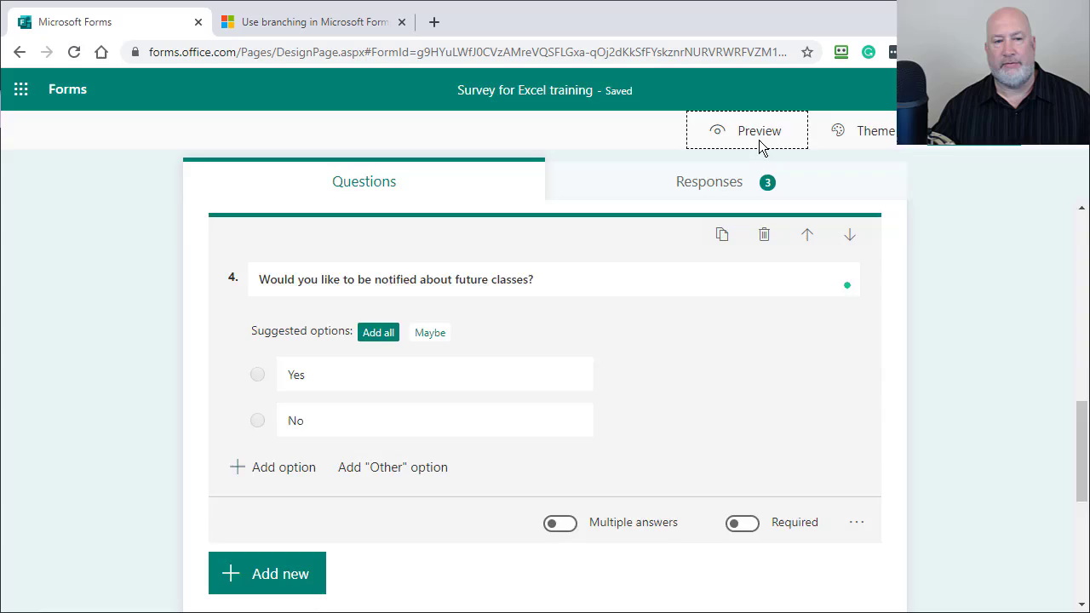
Step: Preview again, answer Yes, continue to the email page, enter a test email address, and submit
{"action": "left_click", "coordinate": [759, 137]}
{"action": "scroll", "coordinate": [539, 287], "scroll_direction": "down", "scroll_amount": 5}
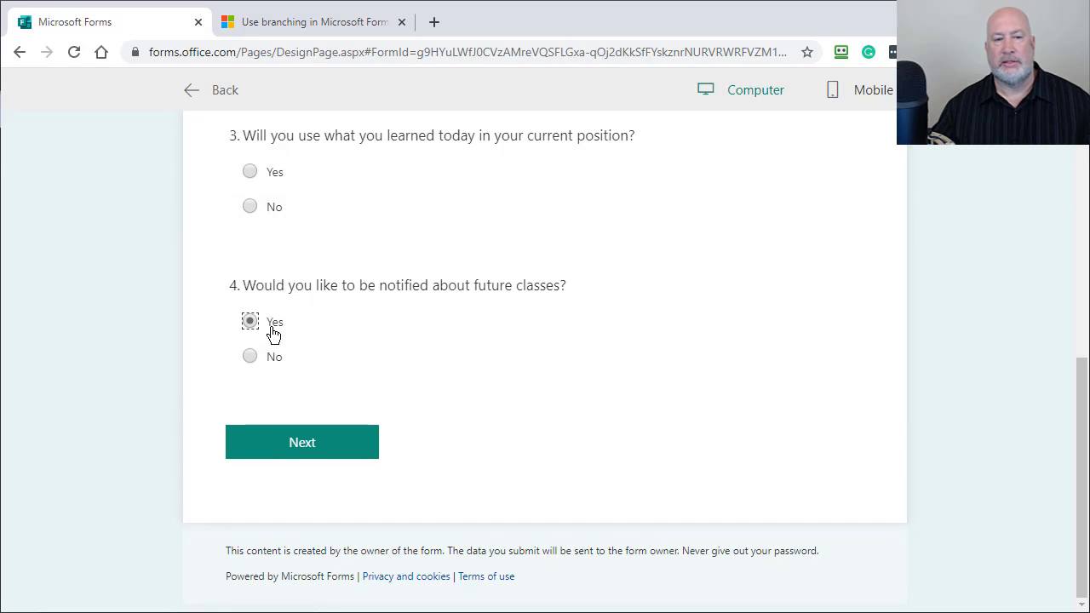
{"action": "scroll", "coordinate": [352, 334], "scroll_direction": "up", "scroll_amount": 5}
{"action": "scroll", "coordinate": [353, 334], "scroll_direction": "down", "scroll_amount": 5}
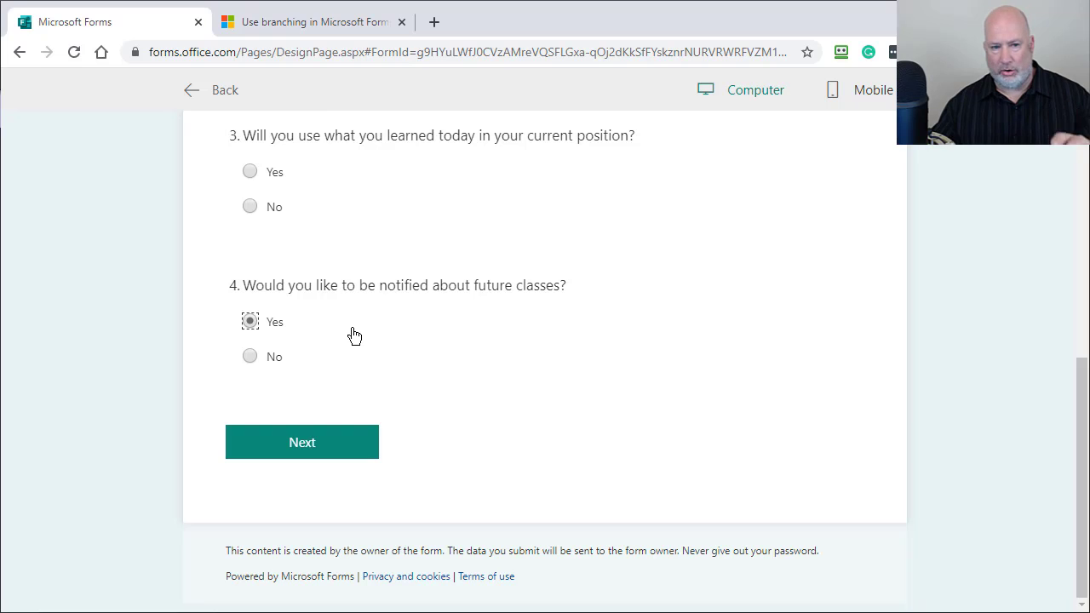
{"action": "left_click", "coordinate": [327, 449]}
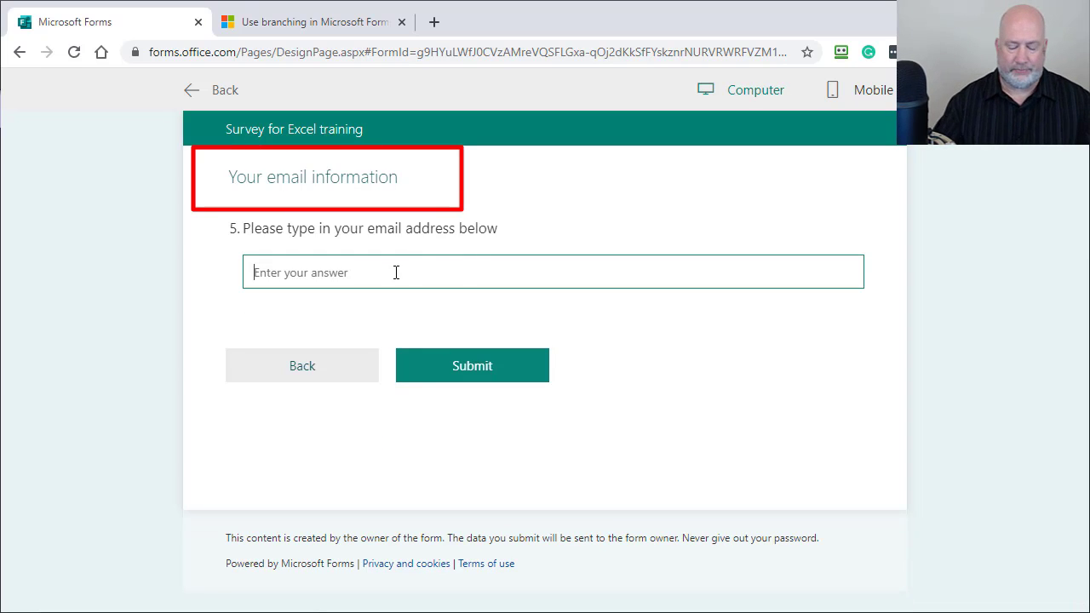
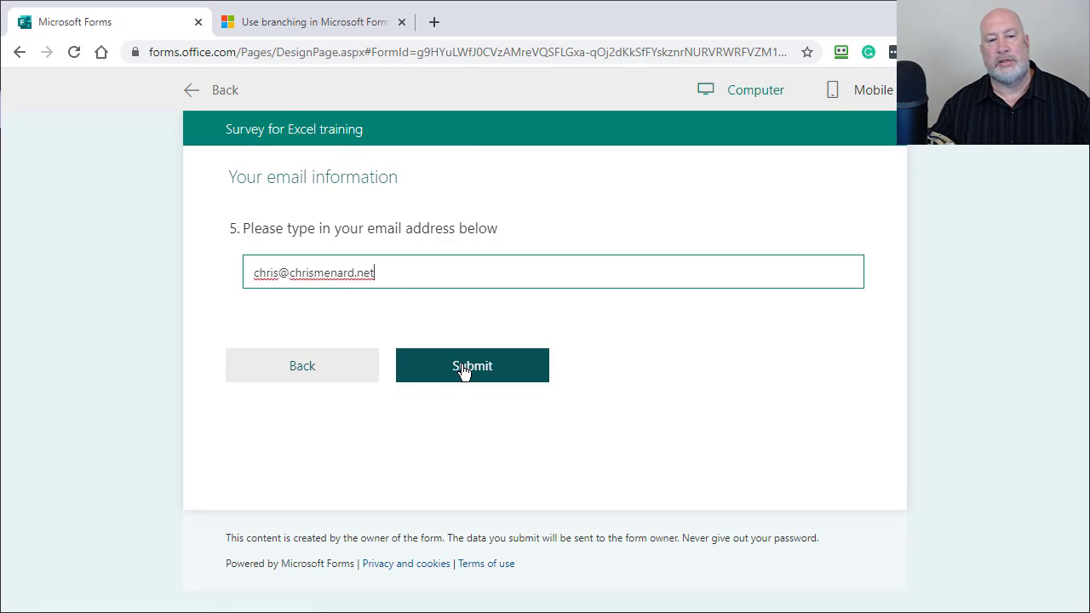
{"action": "left_click", "coordinate": [469, 365]}
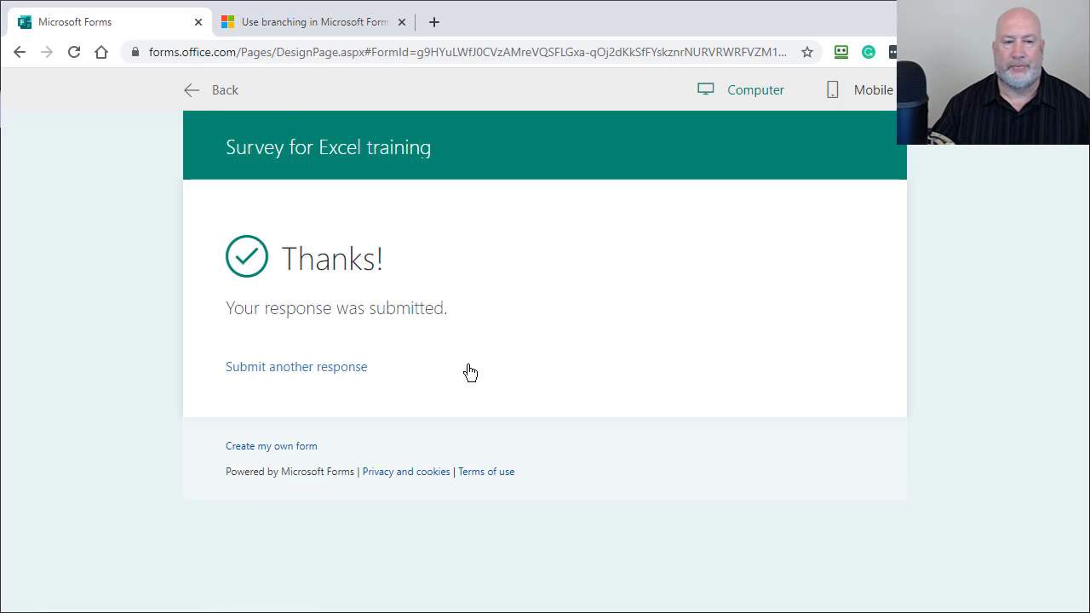
{"action": "left_click", "coordinate": [239, 93]}
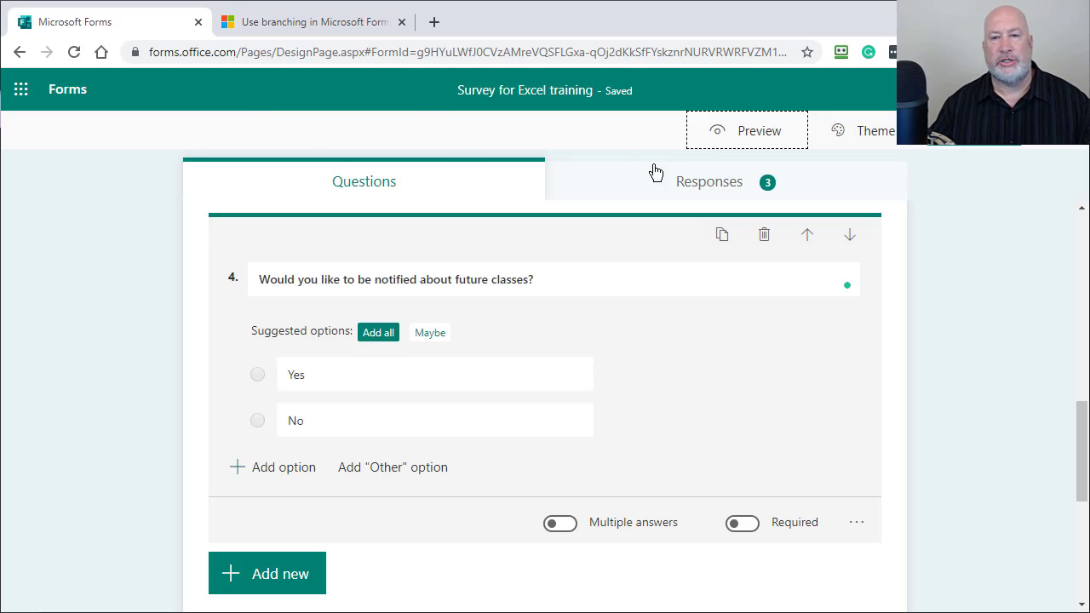